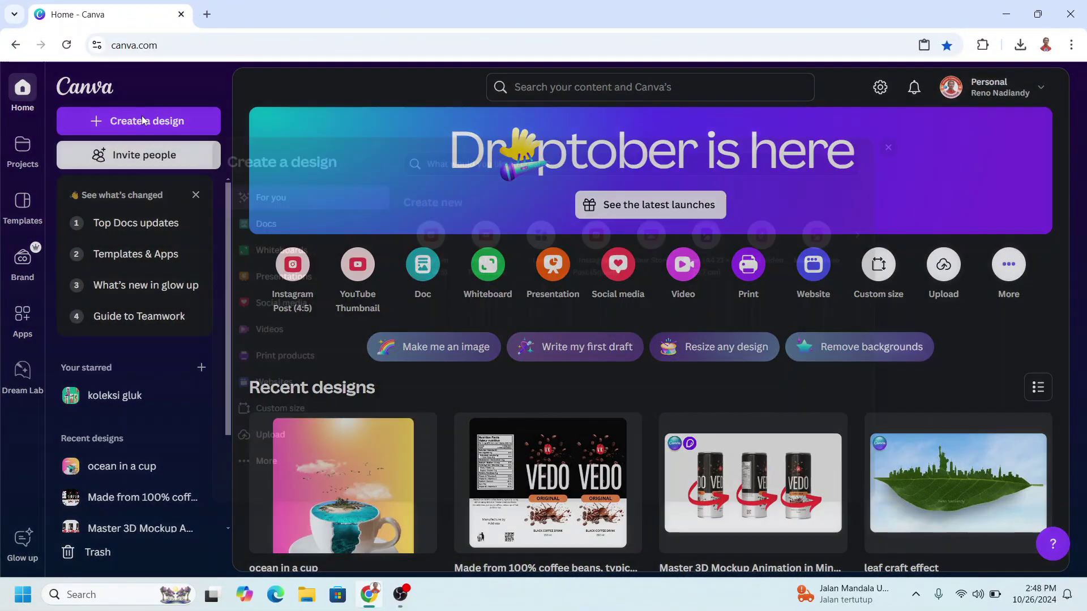
# Open a blank 1080 × 1350 px Instagram Post (4:5) design
pyautogui.click(410, 220)
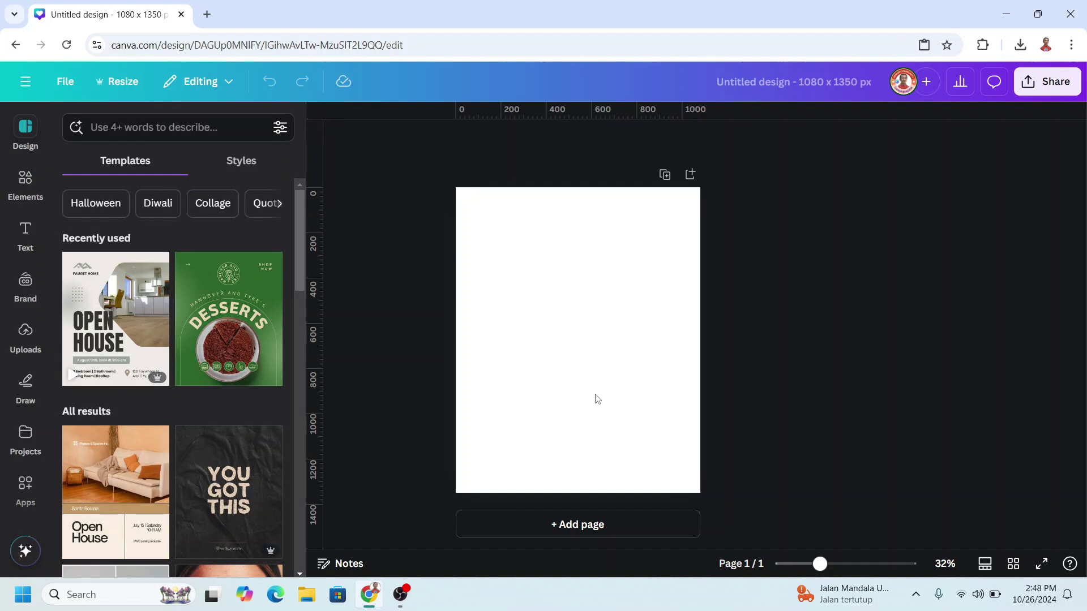
# Add the recently used rearing horse image, shrink it slightly and centre it on the page
pyautogui.click(25, 182)
pyautogui.click(259, 228)
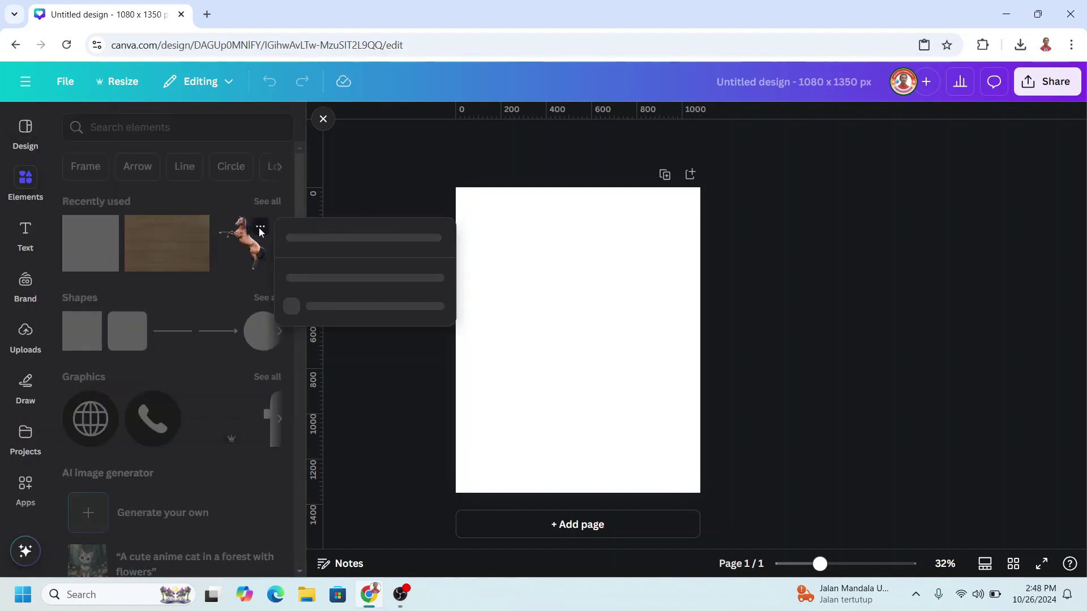
pyautogui.click(249, 247)
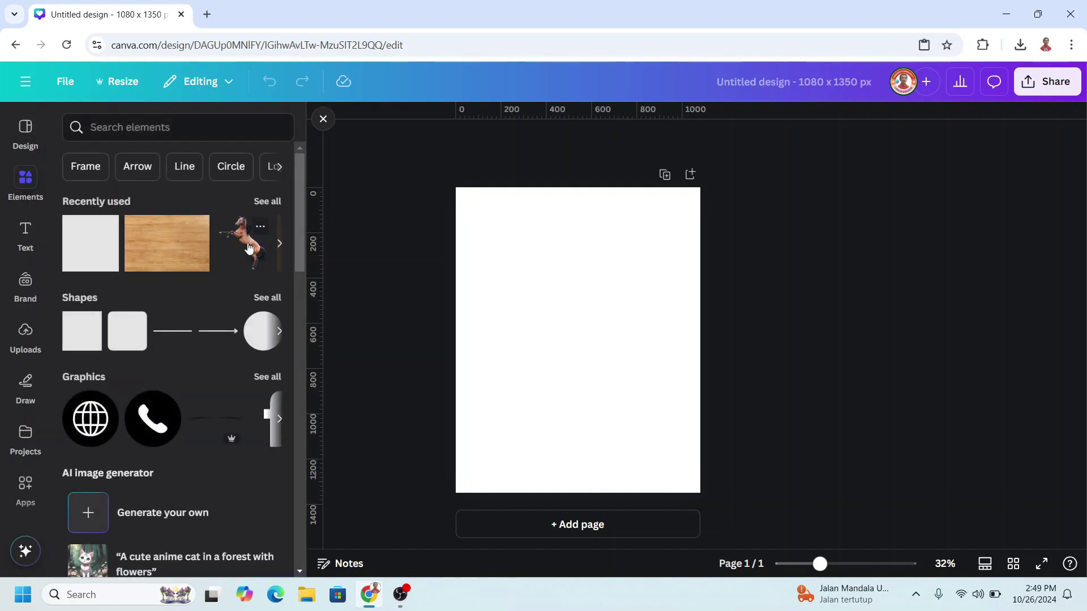
pyautogui.moveTo(676, 231); pyautogui.dragTo(650, 252)
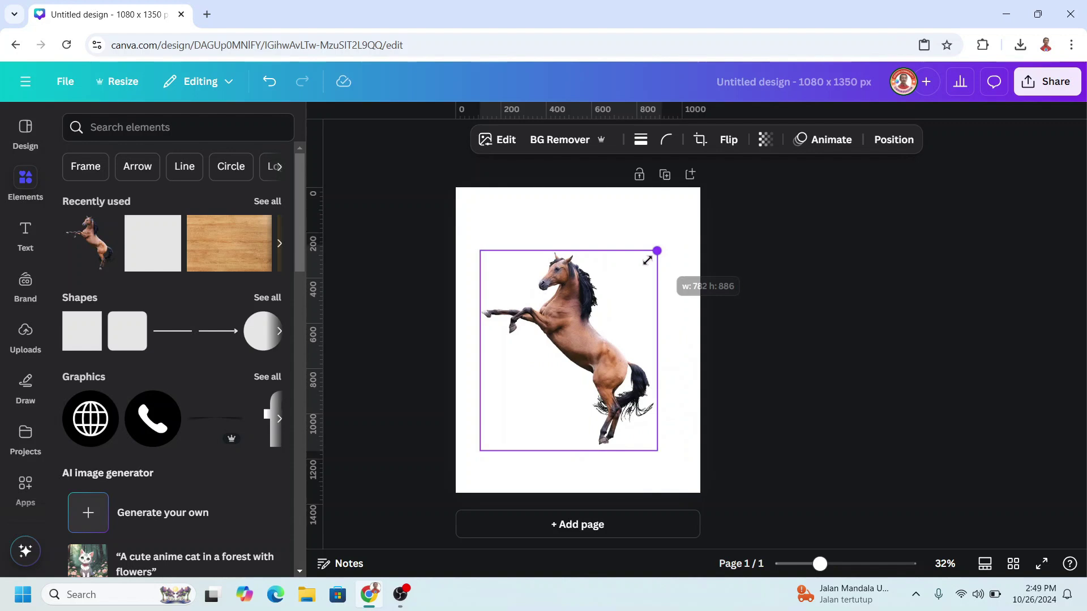
pyautogui.moveTo(563, 359); pyautogui.dragTo(578, 345)
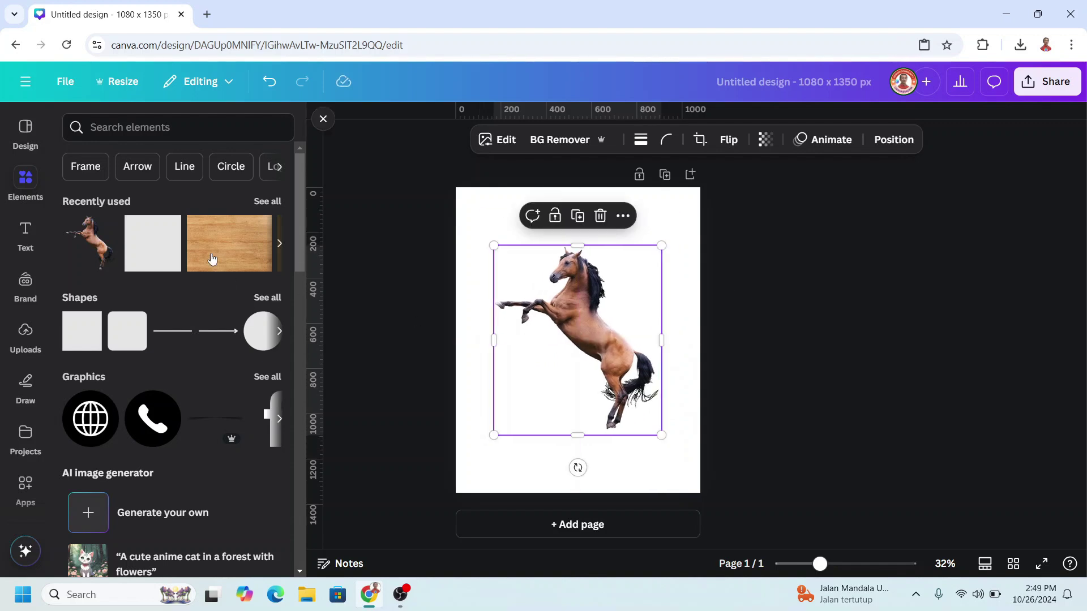
# Add a yellow square, stretch it into a large rectangle, and send it behind the horse
pyautogui.click(169, 227)
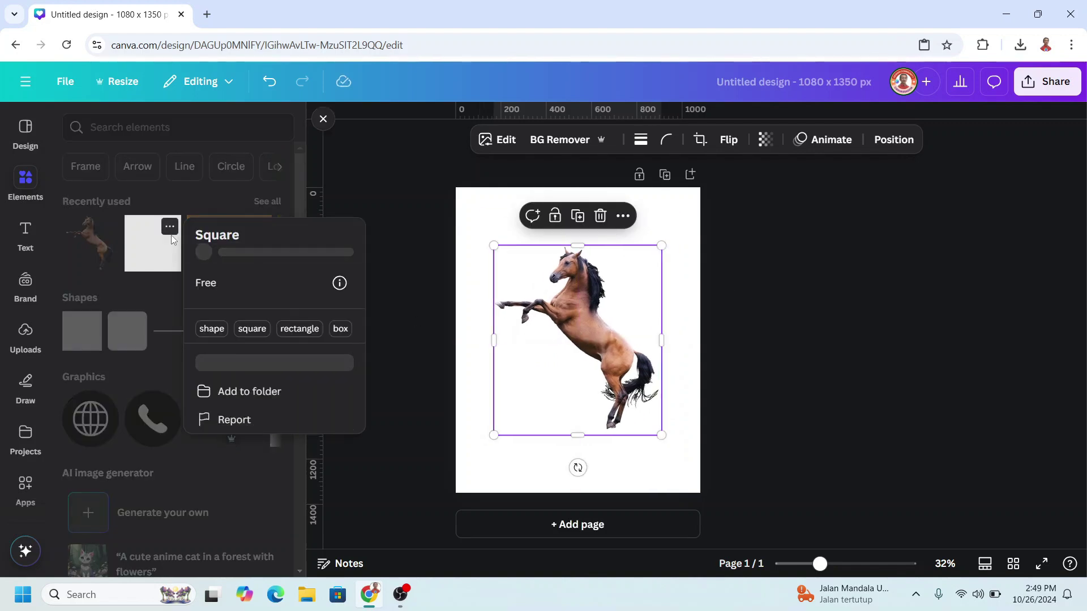
pyautogui.click(153, 257)
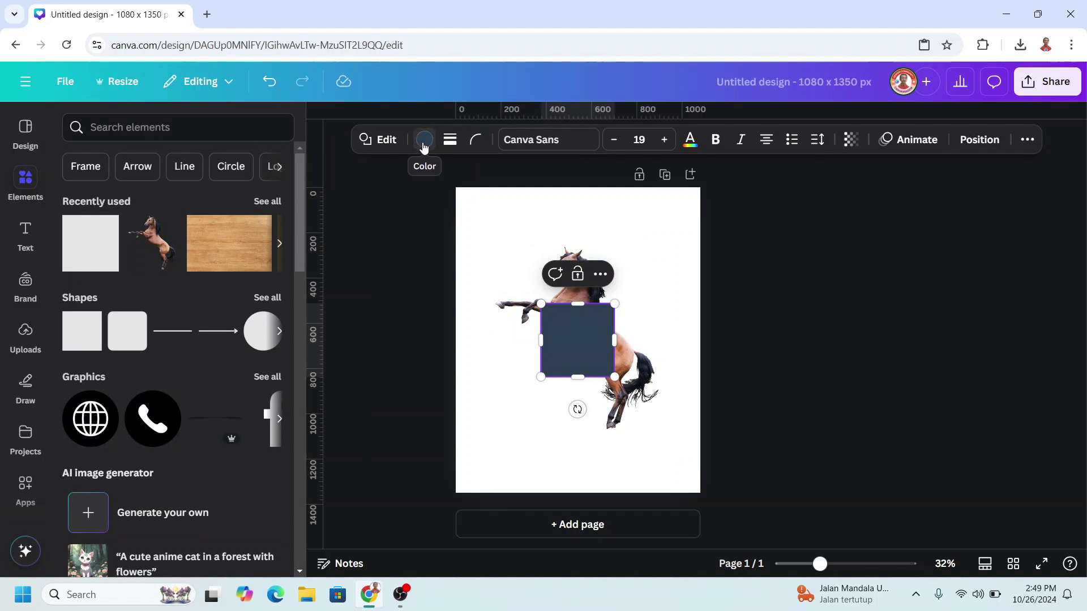
pyautogui.click(424, 139)
pyautogui.scroll(-1, 204, 395)
pyautogui.scroll(-2, 204, 395)
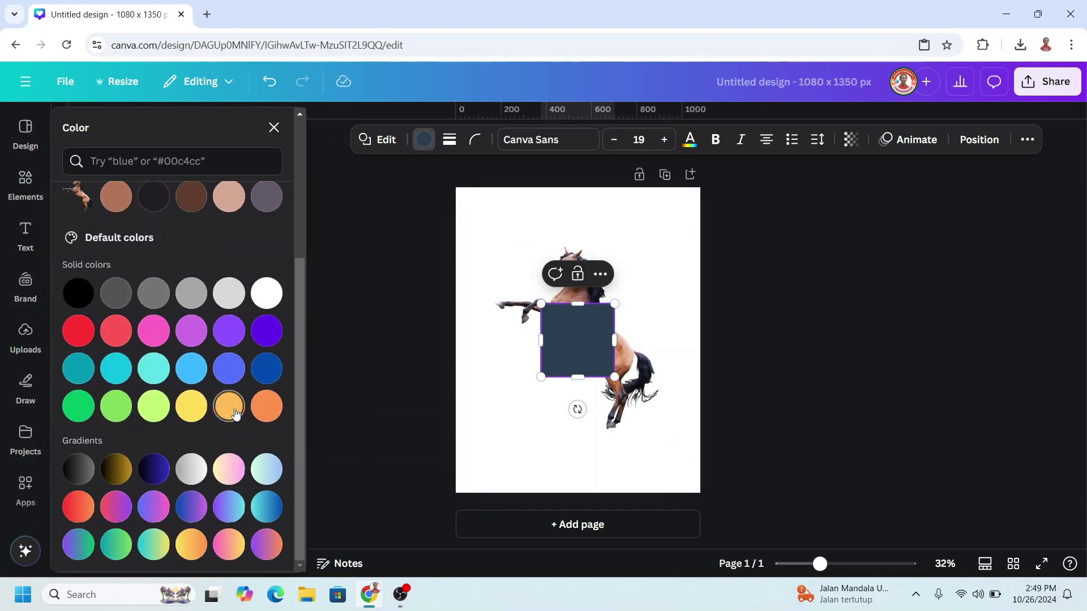
pyautogui.click(191, 406)
pyautogui.moveTo(539, 344); pyautogui.dragTo(485, 341)
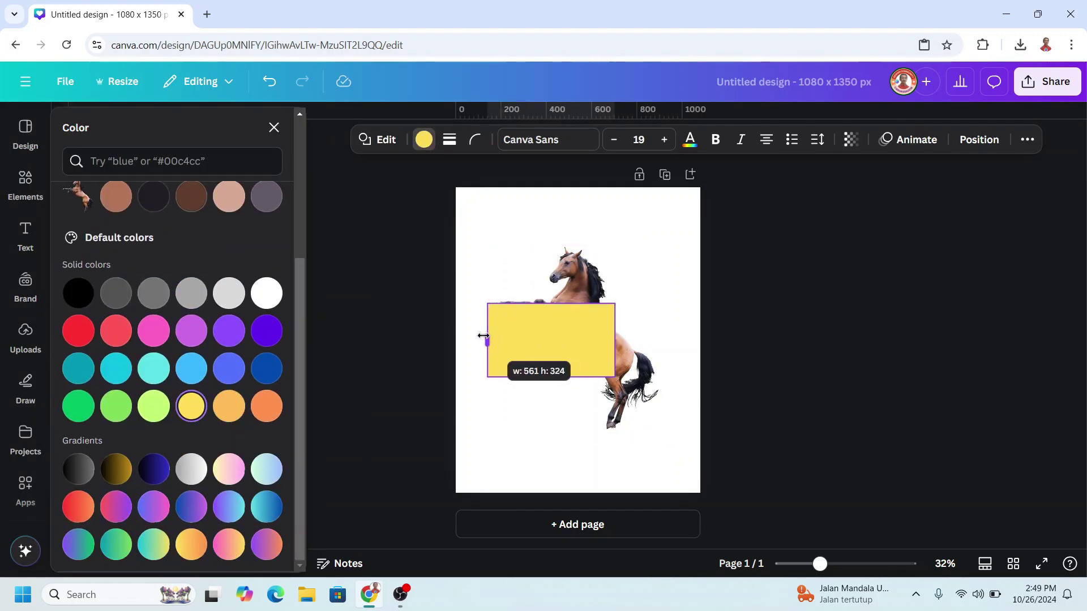
pyautogui.moveTo(612, 340); pyautogui.dragTo(675, 341)
pyautogui.moveTo(549, 302); pyautogui.dragTo(580, 233)
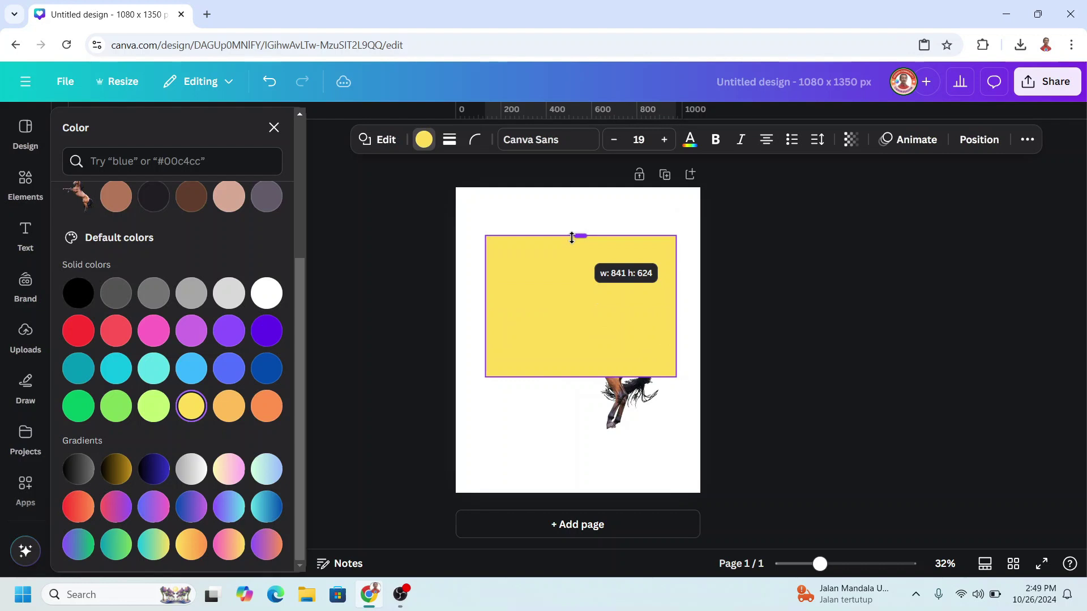
pyautogui.moveTo(580, 381); pyautogui.dragTo(580, 446)
pyautogui.rightClick(623, 316)
pyautogui.moveTo(670, 333)
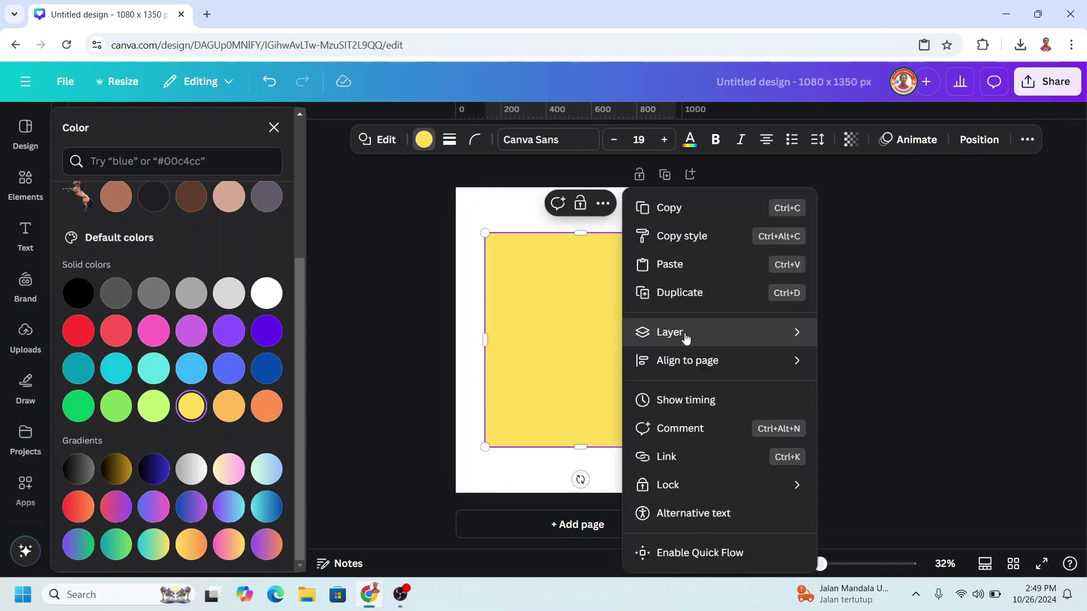
pyautogui.click(907, 416)
# Give the horse a custom duotone with white highlights and shadows, then download the design
pyautogui.click(606, 370)
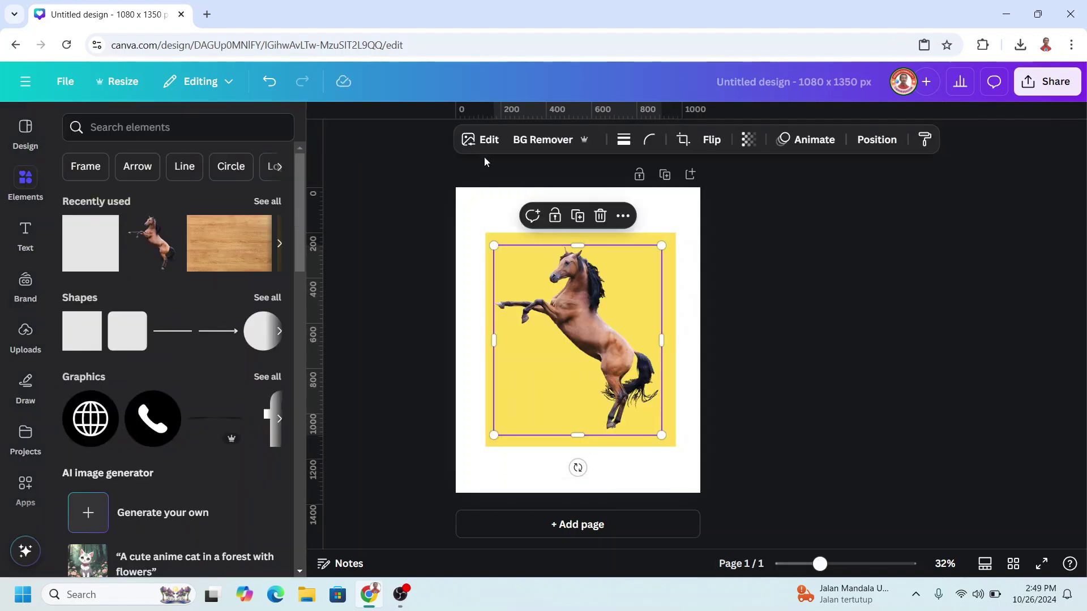
pyautogui.click(488, 141)
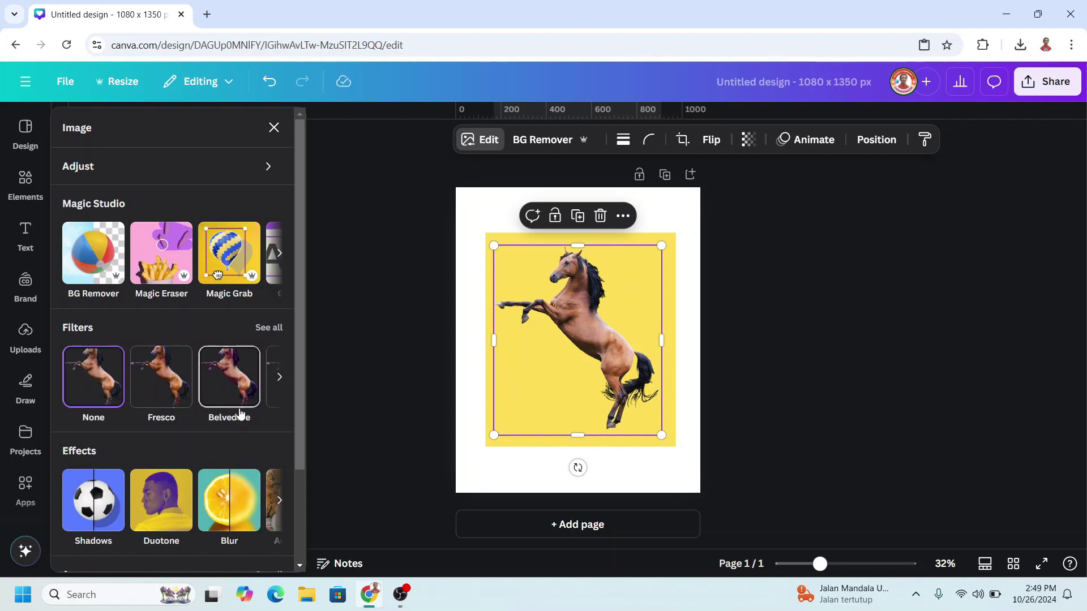
pyautogui.click(156, 507)
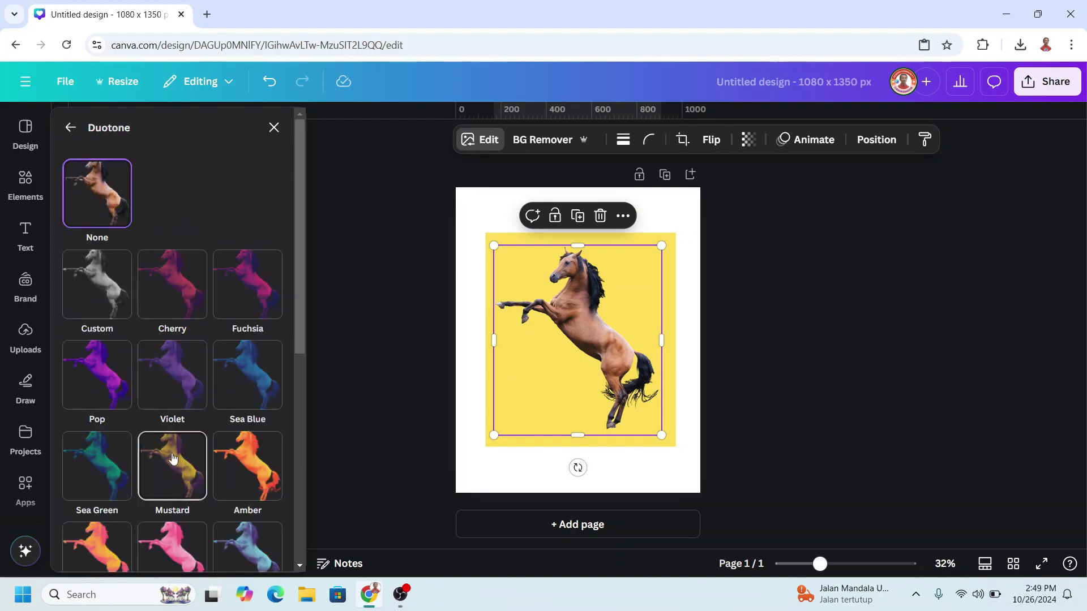
pyautogui.click(98, 299)
pyautogui.click(271, 358)
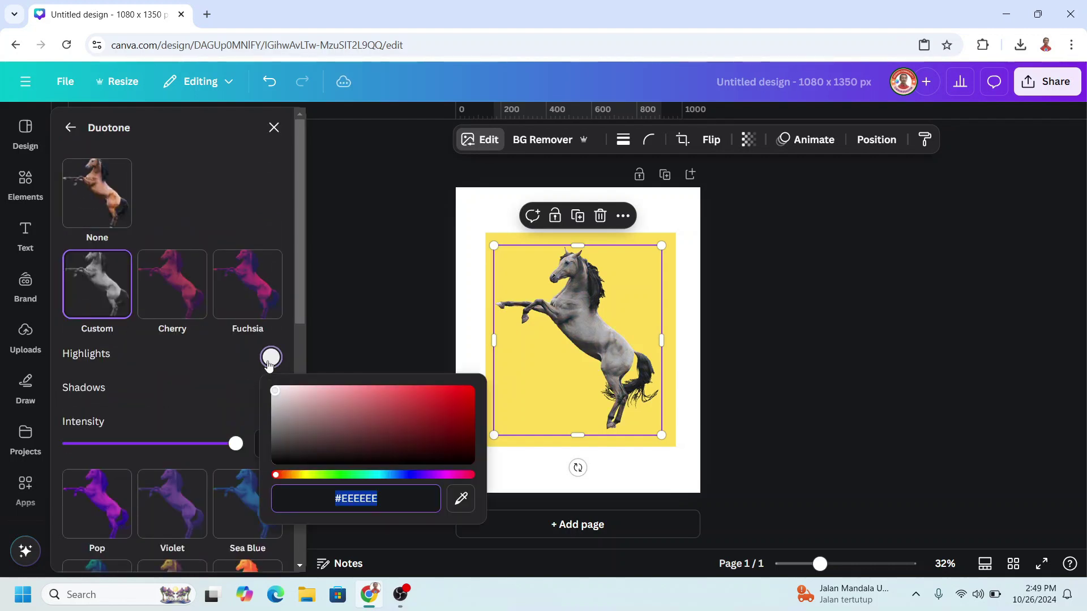
pyautogui.click(218, 352)
pyautogui.click(270, 390)
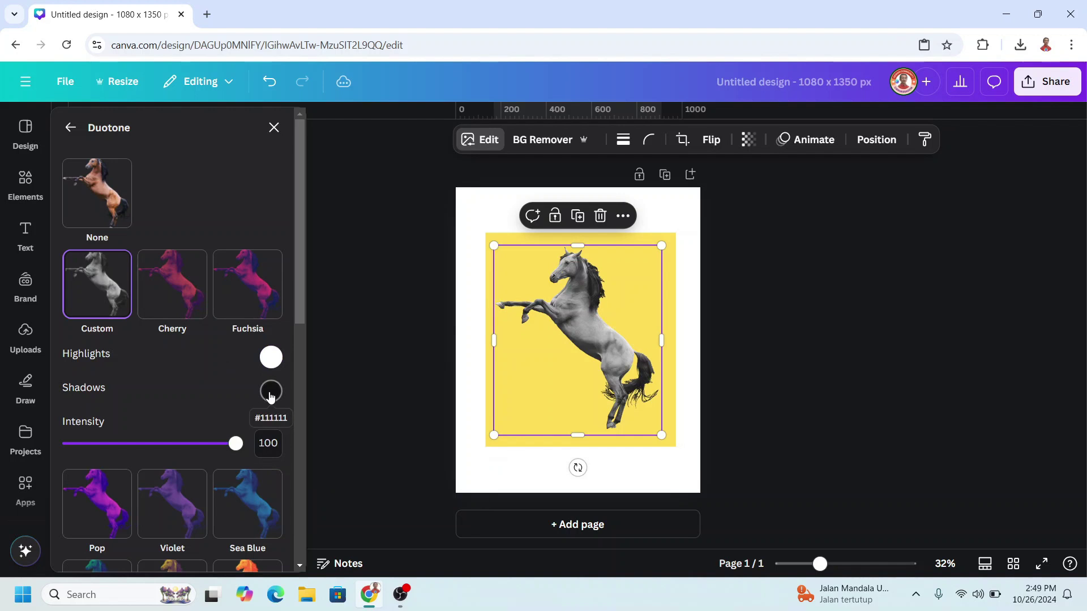
pyautogui.click(278, 427)
pyautogui.click(239, 400)
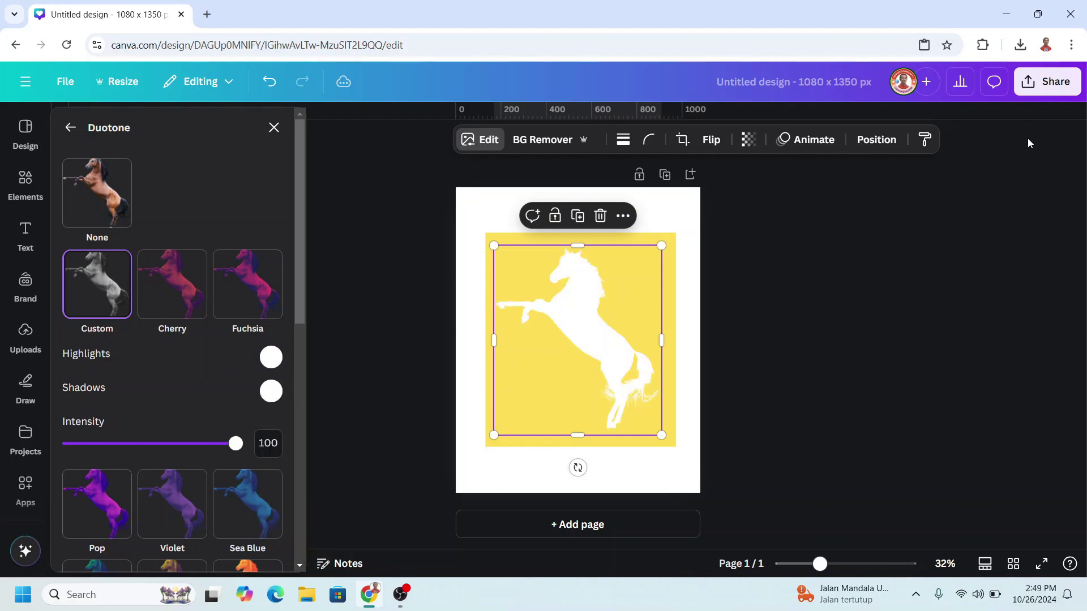
pyautogui.click(1042, 85)
pyautogui.click(836, 379)
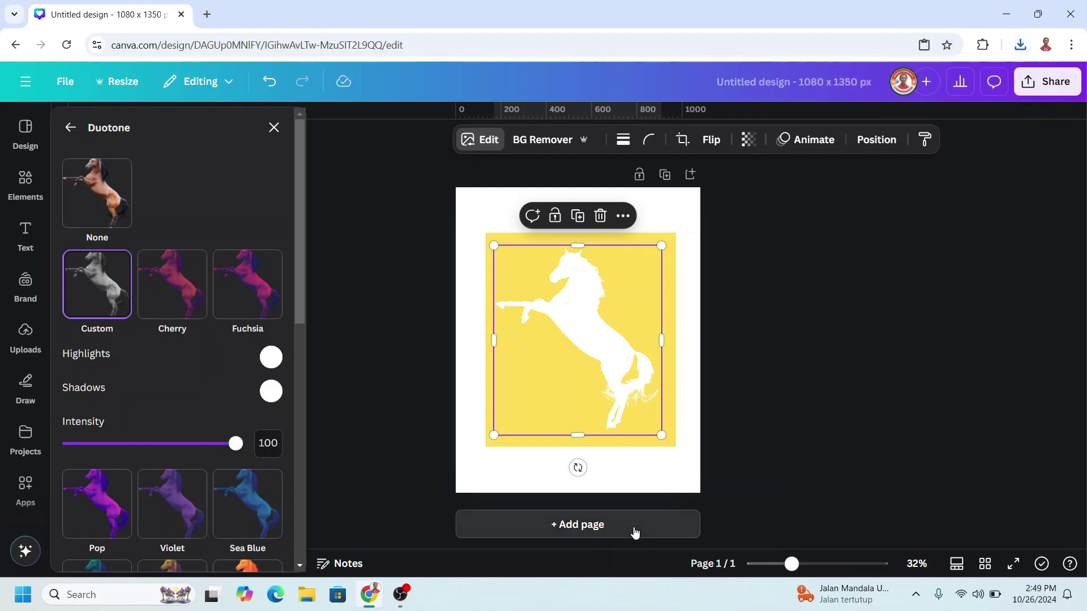
# Add a second page with a green background
pyautogui.click(633, 533)
pyautogui.click(665, 139)
pyautogui.click(154, 331)
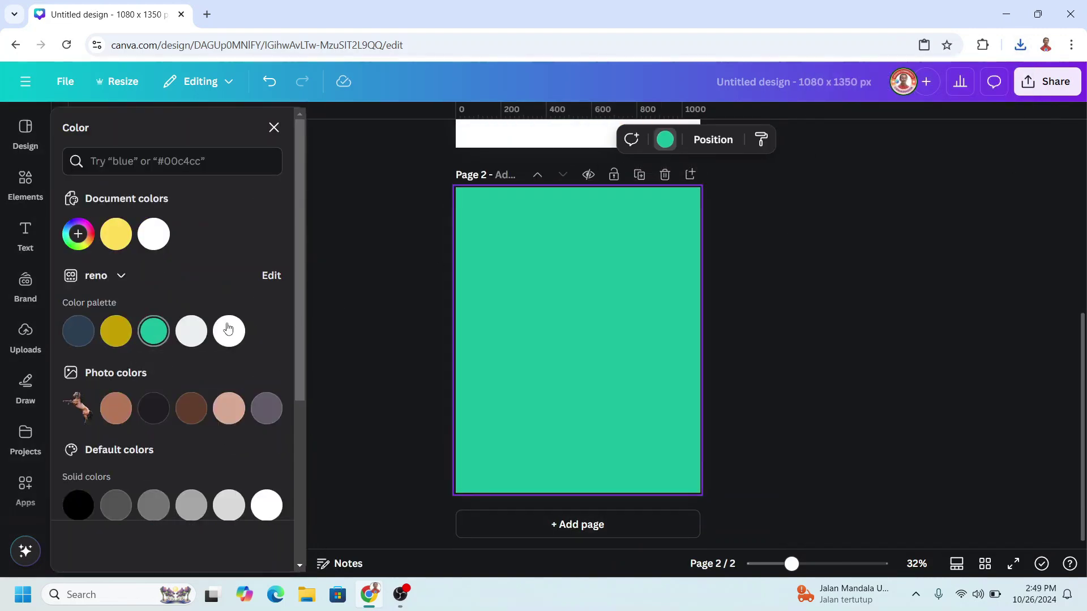
# Paste the downloaded silhouette onto page 2, enlarge it to fill, and remove its background
pyautogui.click(1012, 43)
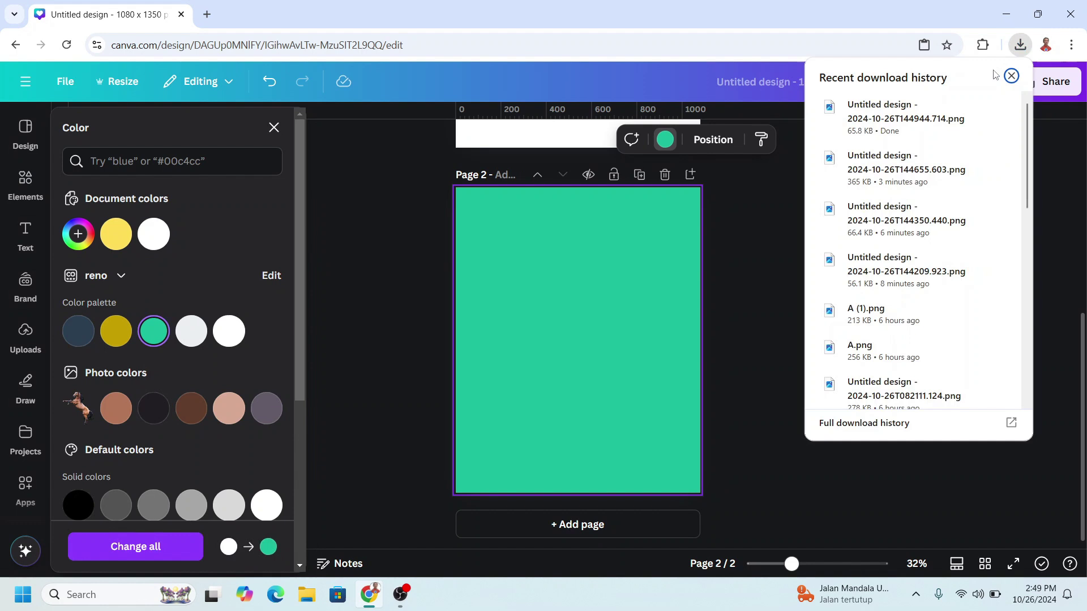
pyautogui.hotkey('ctrl', 'v')
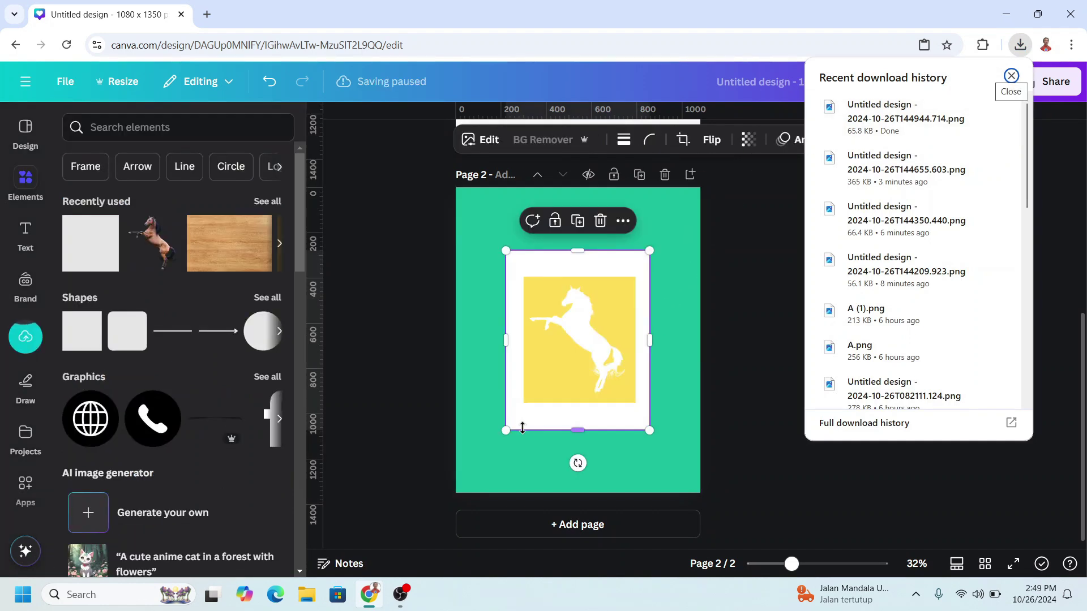
pyautogui.click(1010, 76)
pyautogui.moveTo(650, 250); pyautogui.dragTo(699, 187)
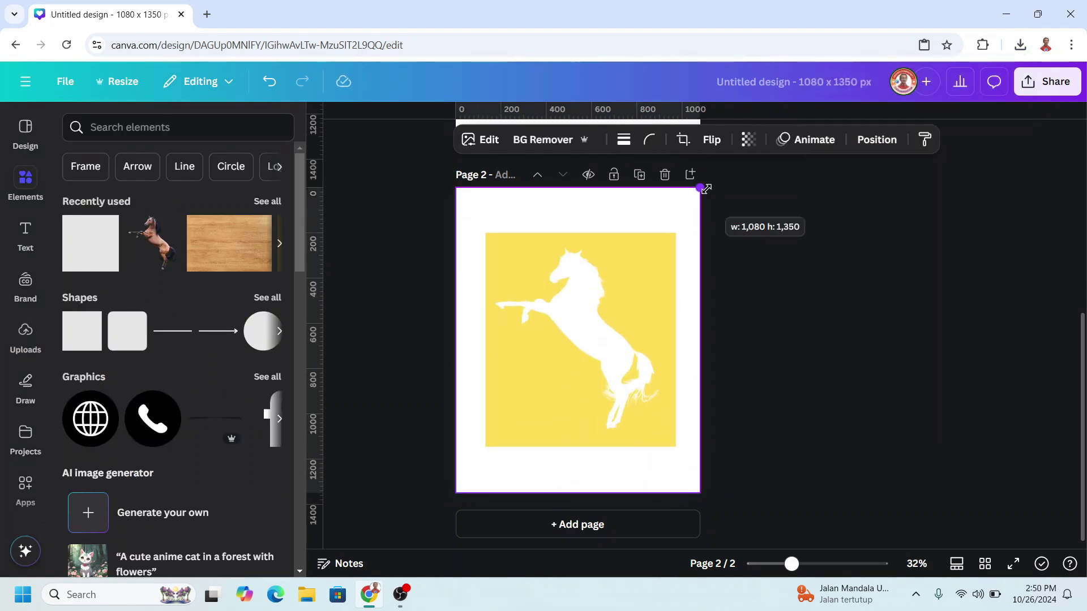
pyautogui.click(540, 139)
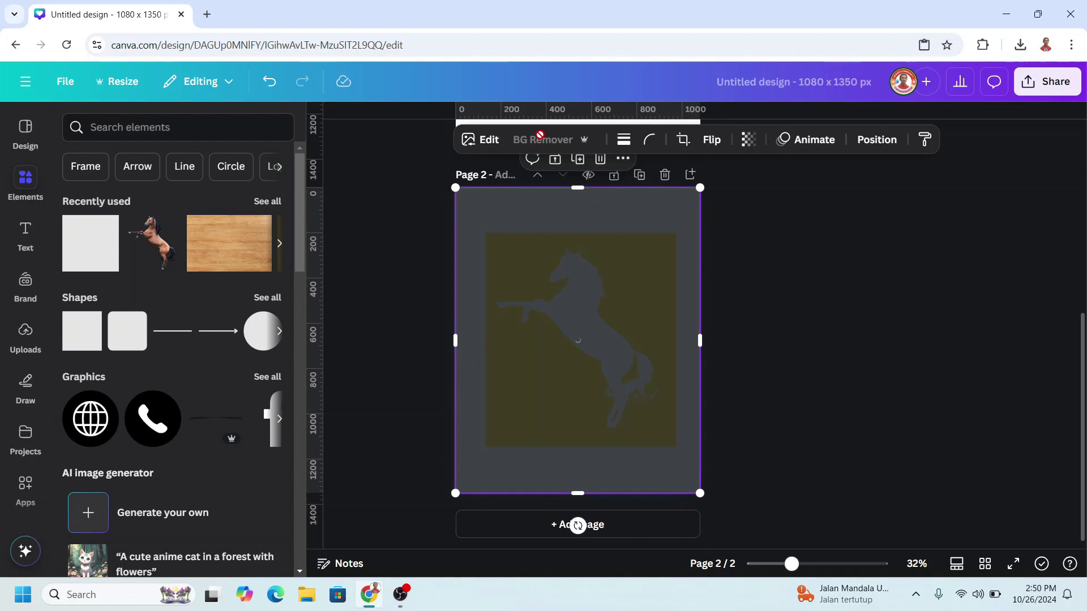
# Add a drop shadow to the image with blur 7, distance 16 and intensity 60
pyautogui.click(488, 140)
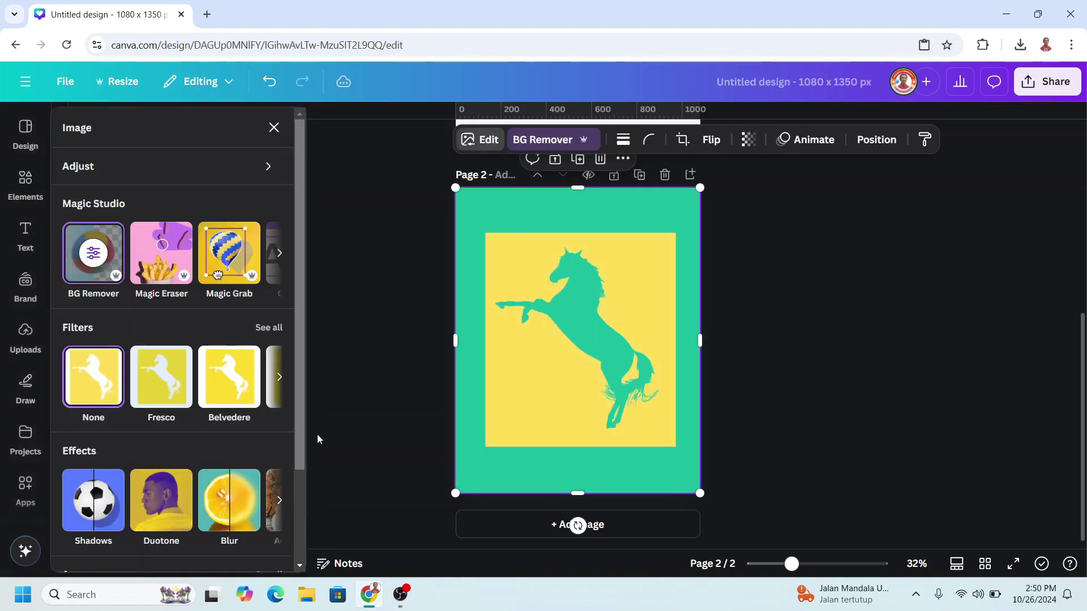
pyautogui.click(95, 516)
pyautogui.click(180, 296)
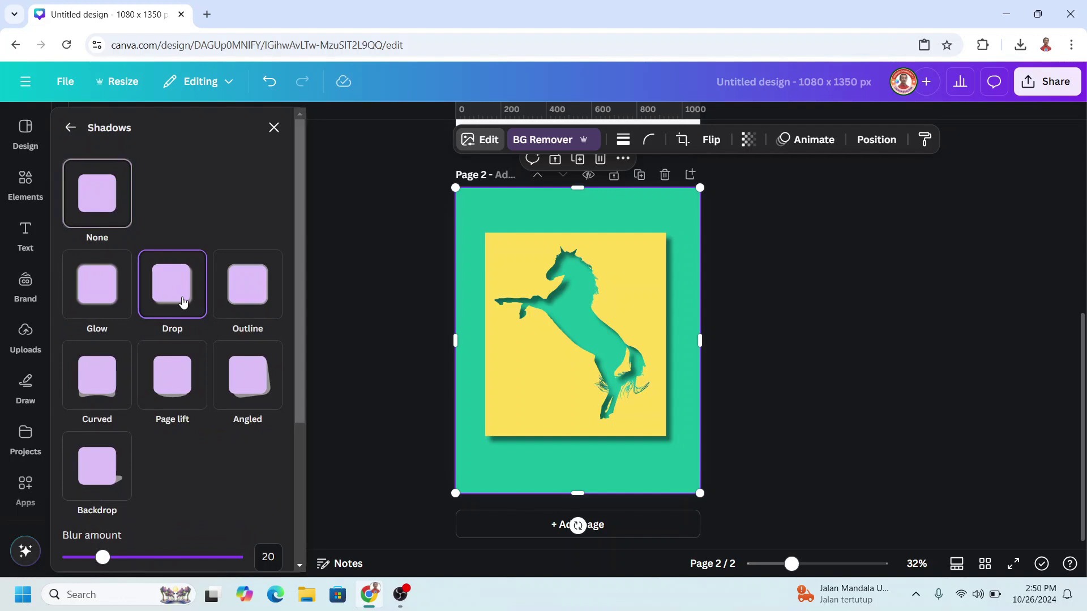
pyautogui.scroll(-3, 213, 360)
pyautogui.write('7')
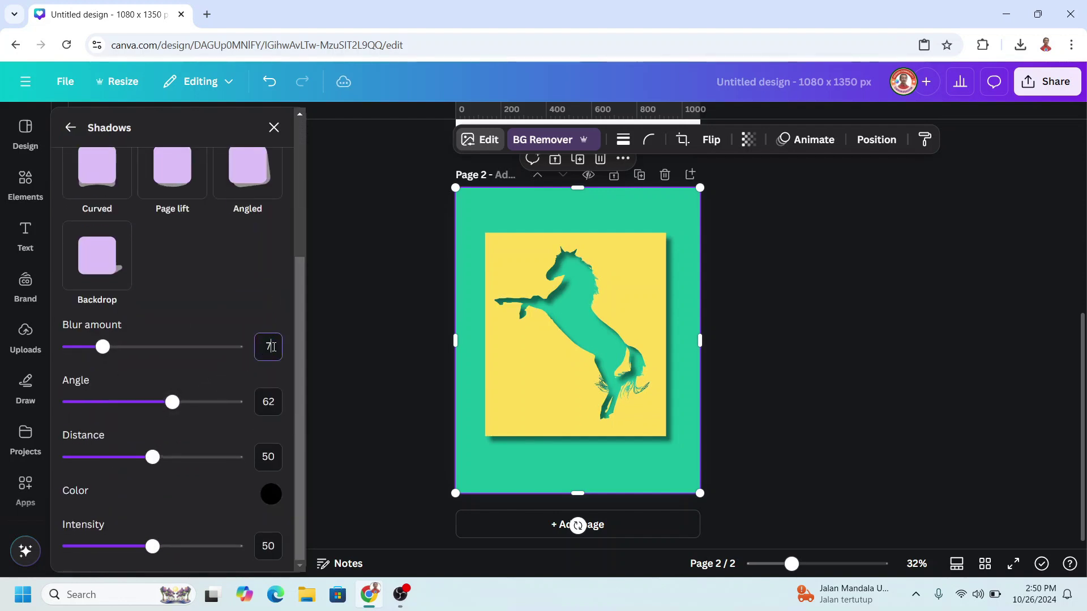
pyautogui.press('Return')
pyautogui.moveTo(152, 457); pyautogui.dragTo(97, 459)
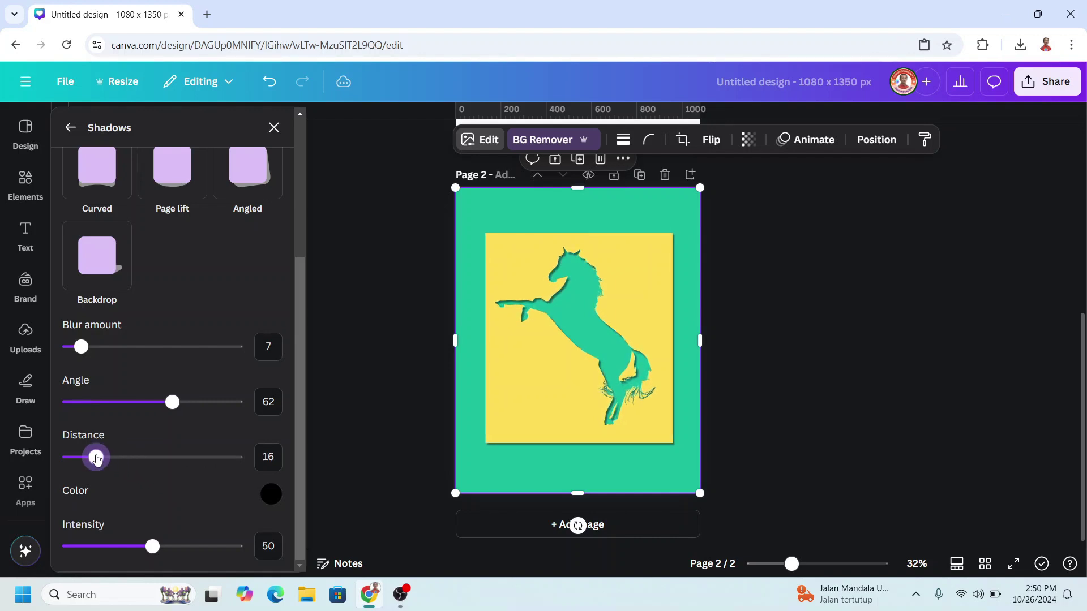
pyautogui.click(269, 546)
pyautogui.write('60')
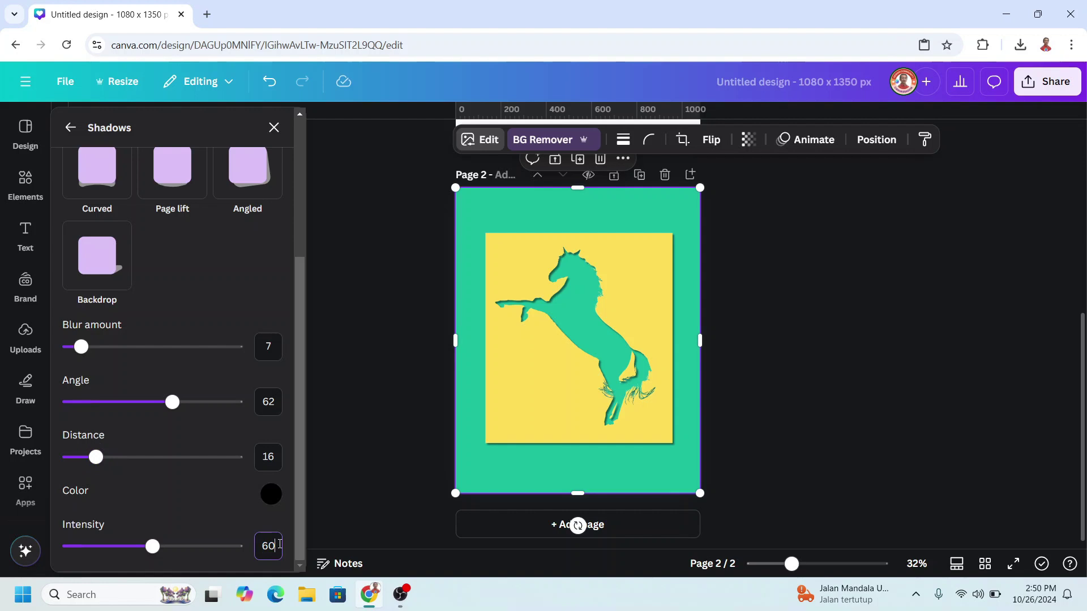
pyautogui.press('Return')
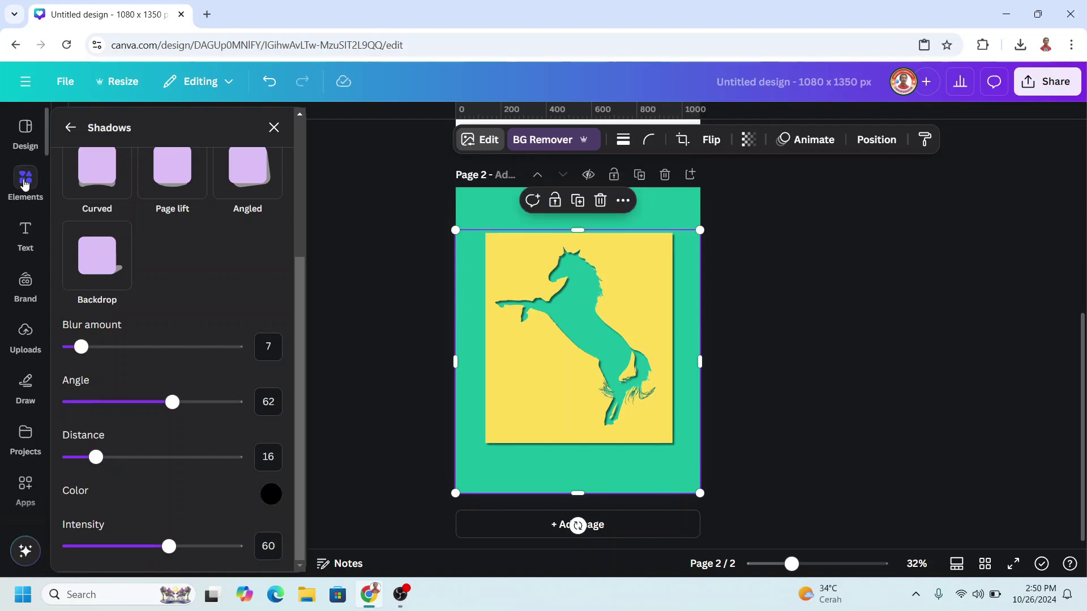
# Add the recent wood texture, stretch it over all of page 2, and send it to the back
pyautogui.click(25, 184)
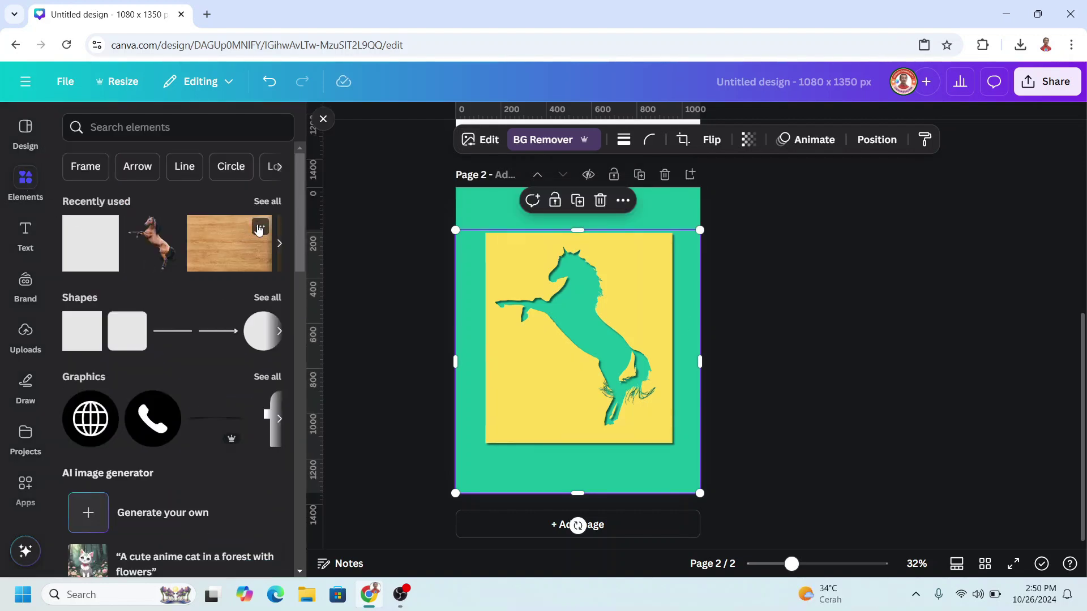
pyautogui.click(260, 227)
pyautogui.click(227, 250)
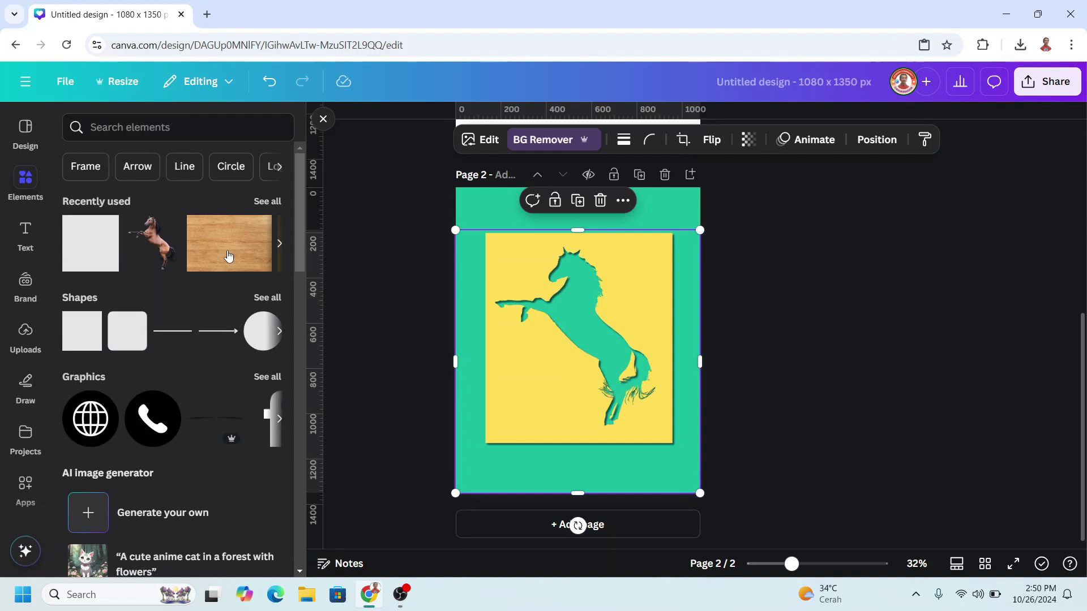
pyautogui.moveTo(579, 273); pyautogui.dragTo(576, 187)
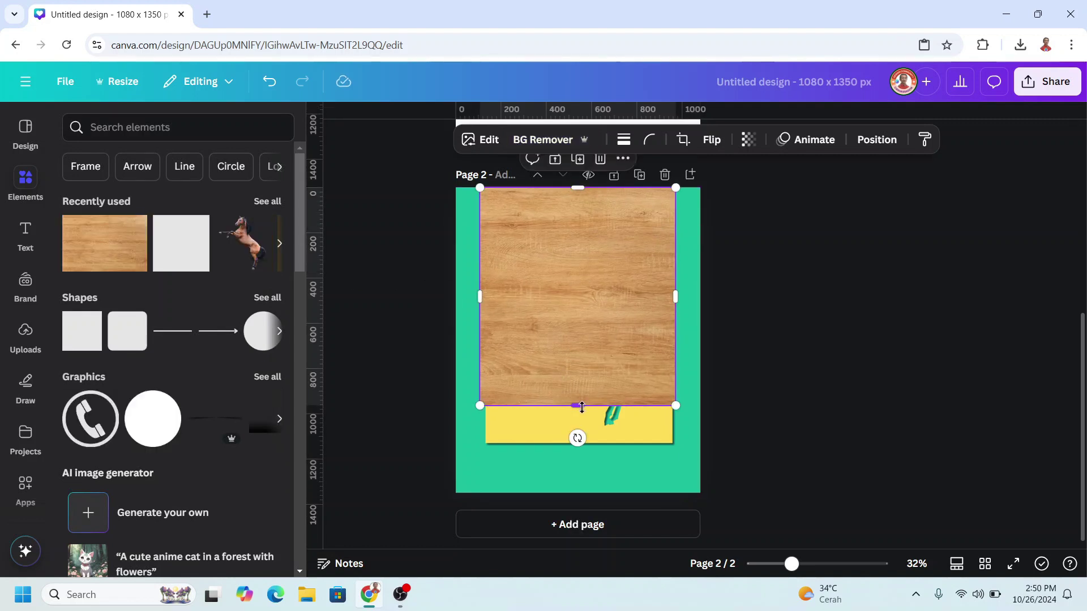
pyautogui.moveTo(581, 407); pyautogui.dragTo(577, 493)
pyautogui.moveTo(675, 339); pyautogui.dragTo(700, 340)
pyautogui.moveTo(480, 340); pyautogui.dragTo(456, 339)
pyautogui.rightClick(603, 266)
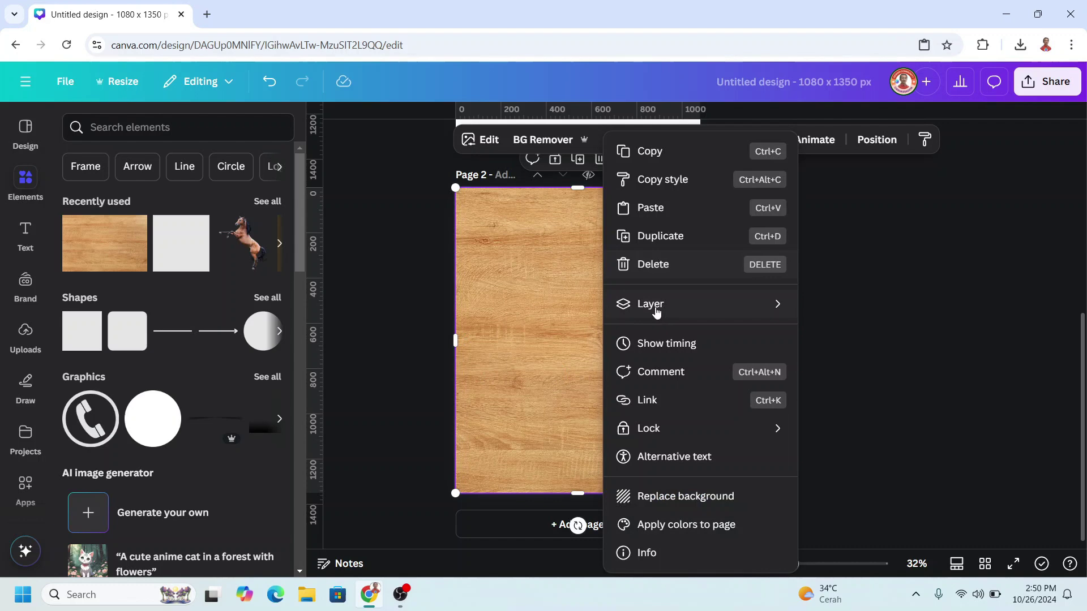
pyautogui.moveTo(650, 304)
pyautogui.click(865, 392)
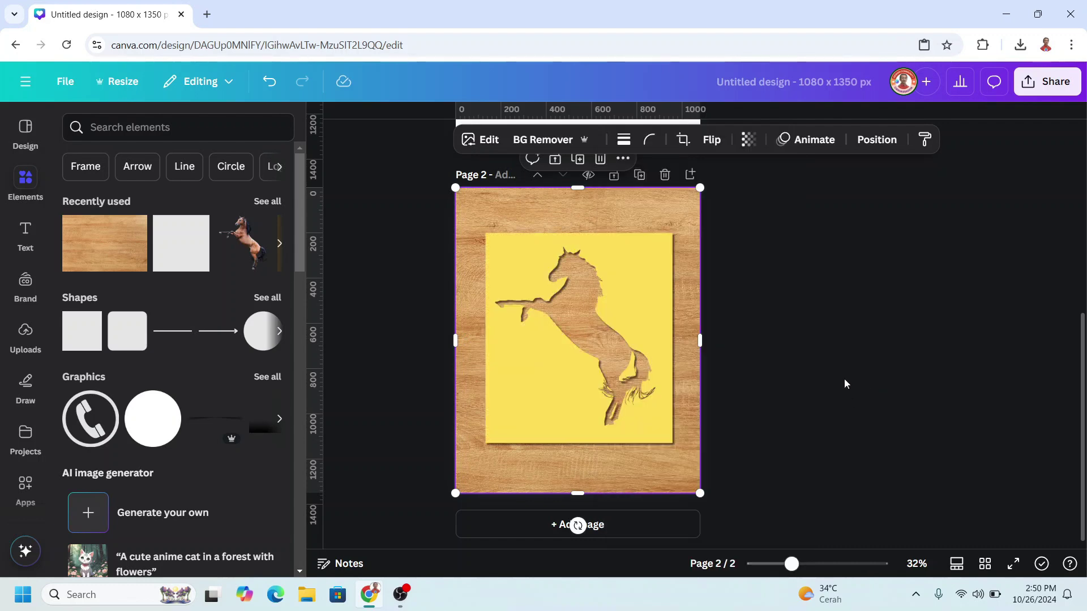
pyautogui.scroll(5, 623, 287)
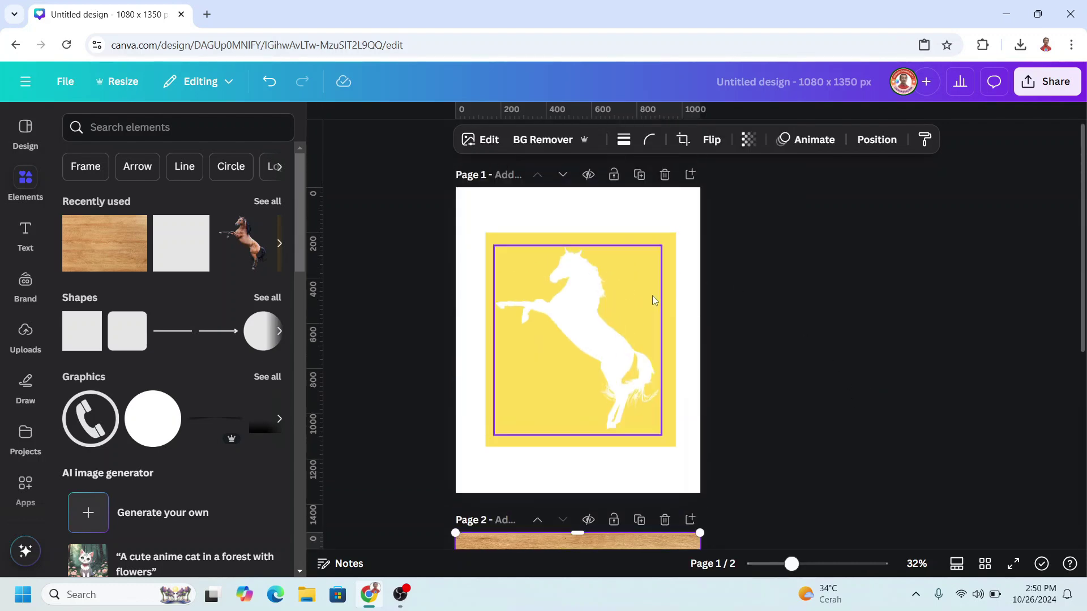
# Copy the white horse from Page 1 and paste it onto Page 2
pyautogui.click(600, 299)
pyautogui.rightClick(598, 297)
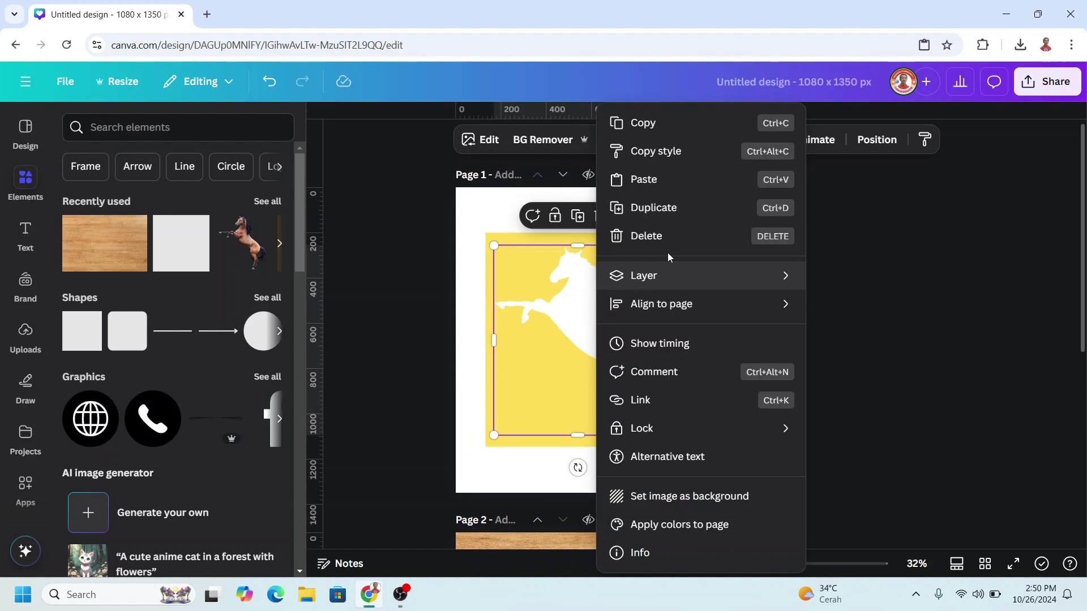
pyautogui.click(658, 132)
pyautogui.scroll(-3, 620, 245)
pyautogui.scroll(-1, 624, 280)
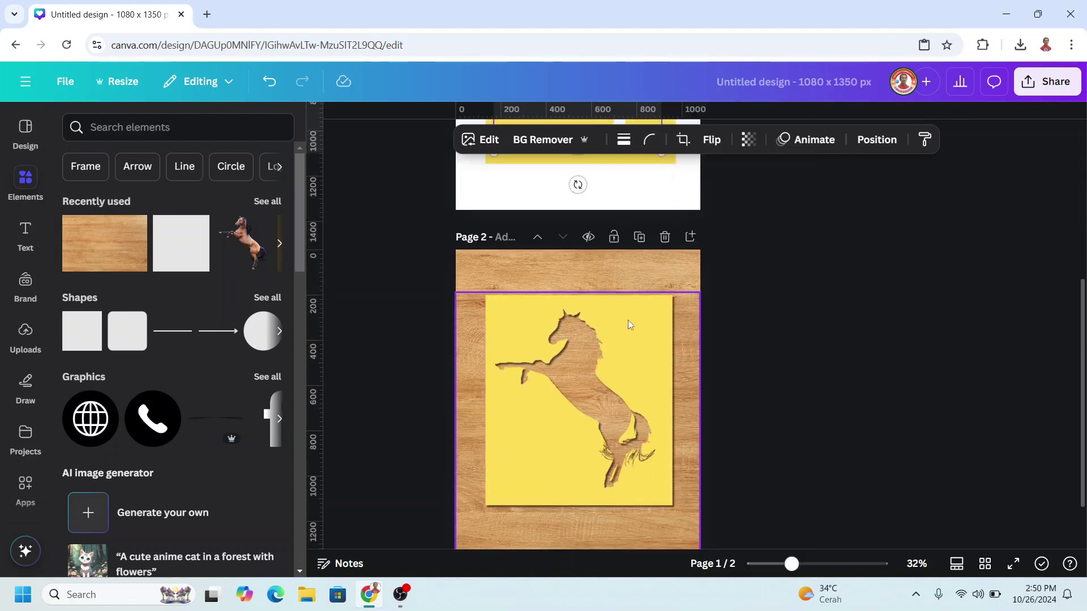
pyautogui.click(636, 337)
pyautogui.rightClick(636, 337)
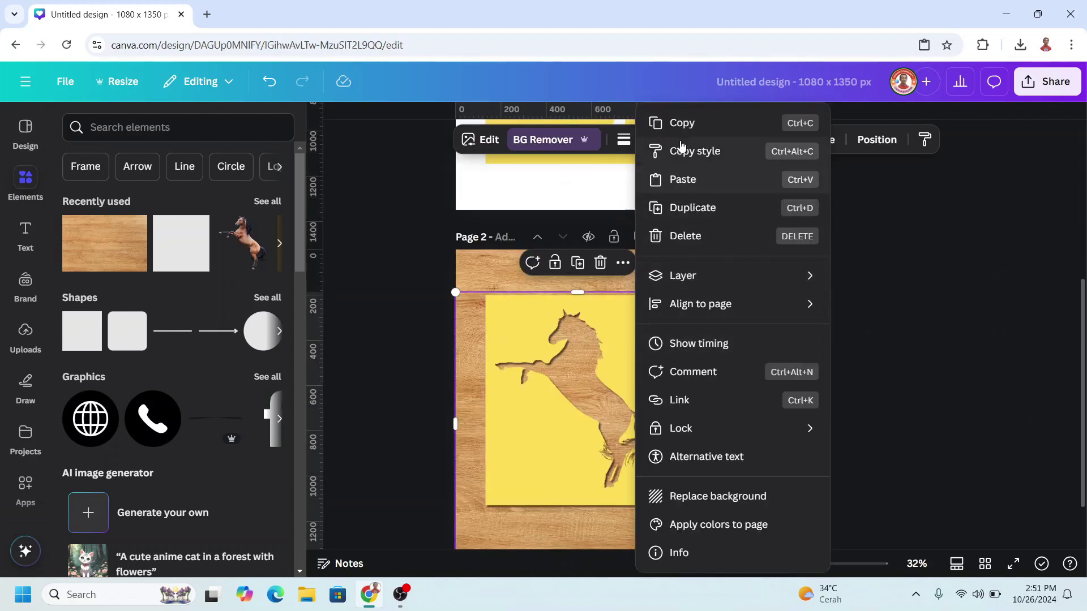
pyautogui.click(686, 180)
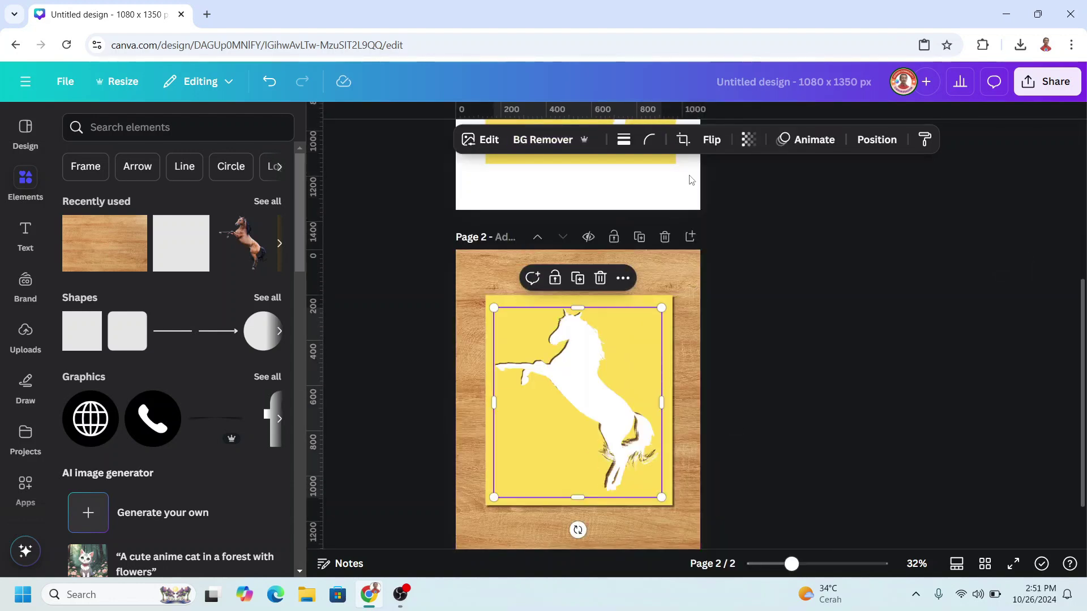
# Apply a custom duotone with black (#000000) highlights to the pasted horse
pyautogui.click(482, 140)
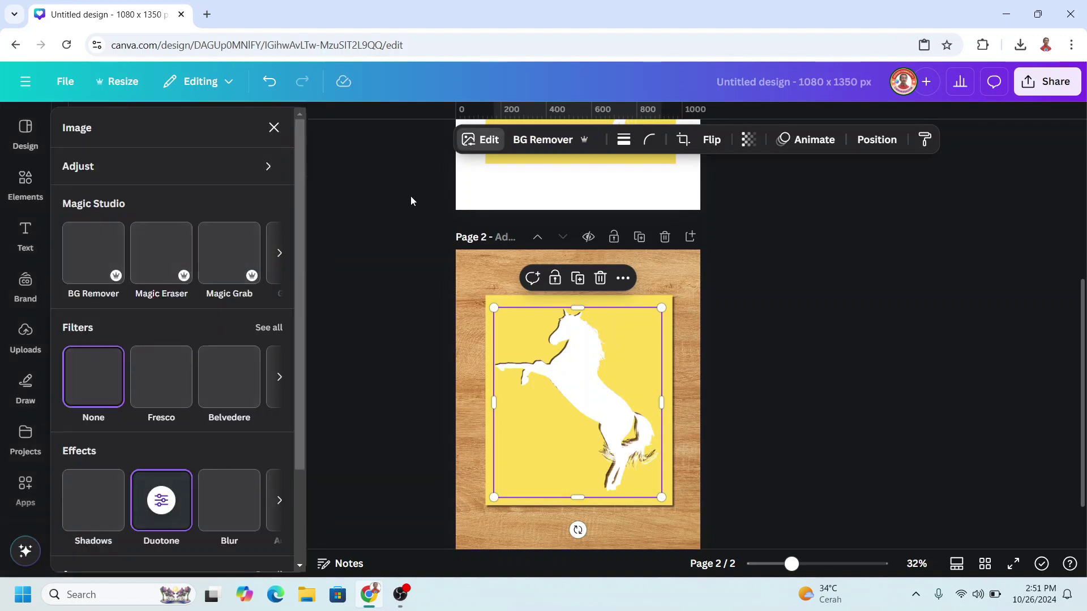
pyautogui.click(162, 501)
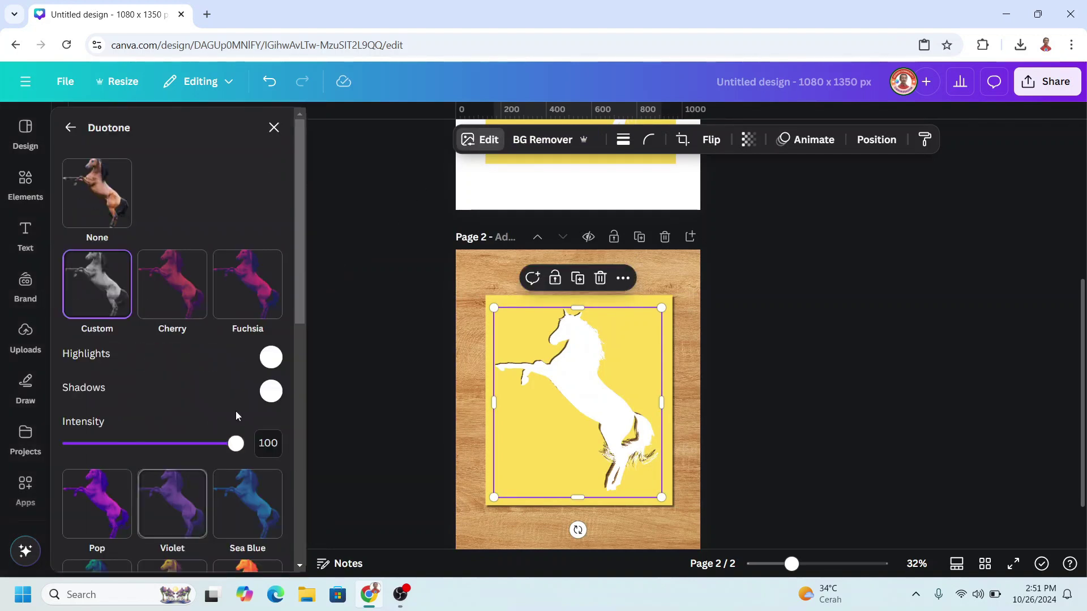
pyautogui.click(270, 358)
pyautogui.click(275, 460)
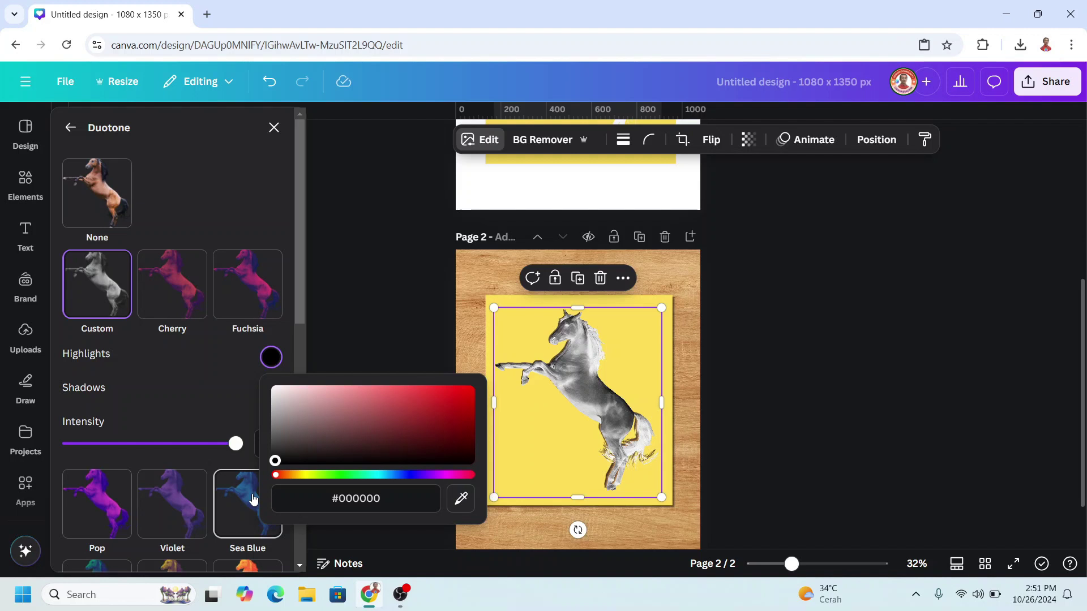
pyautogui.click(210, 382)
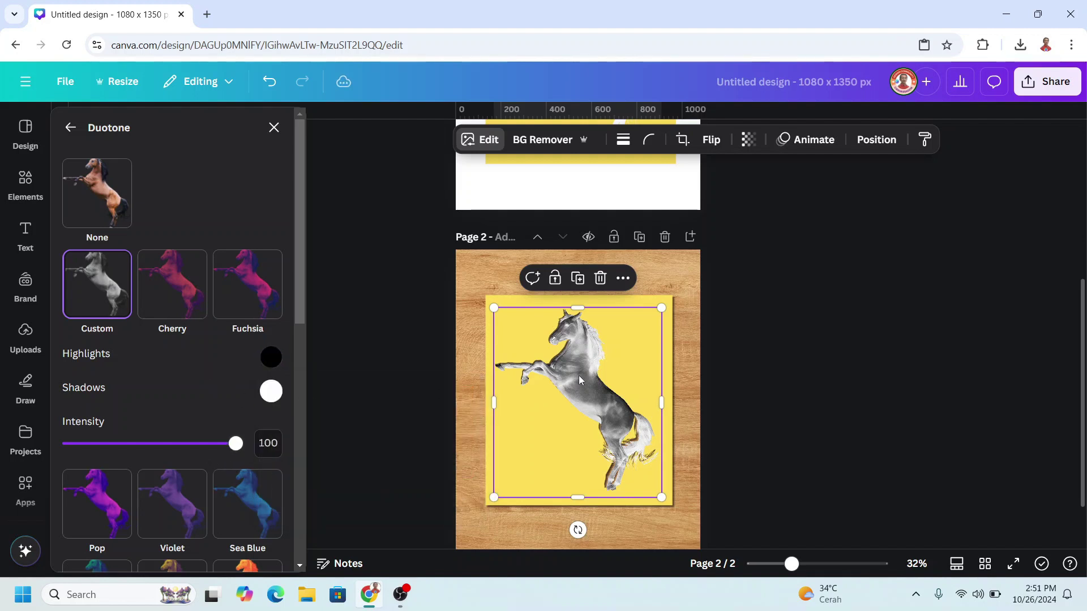
pyautogui.click(749, 141)
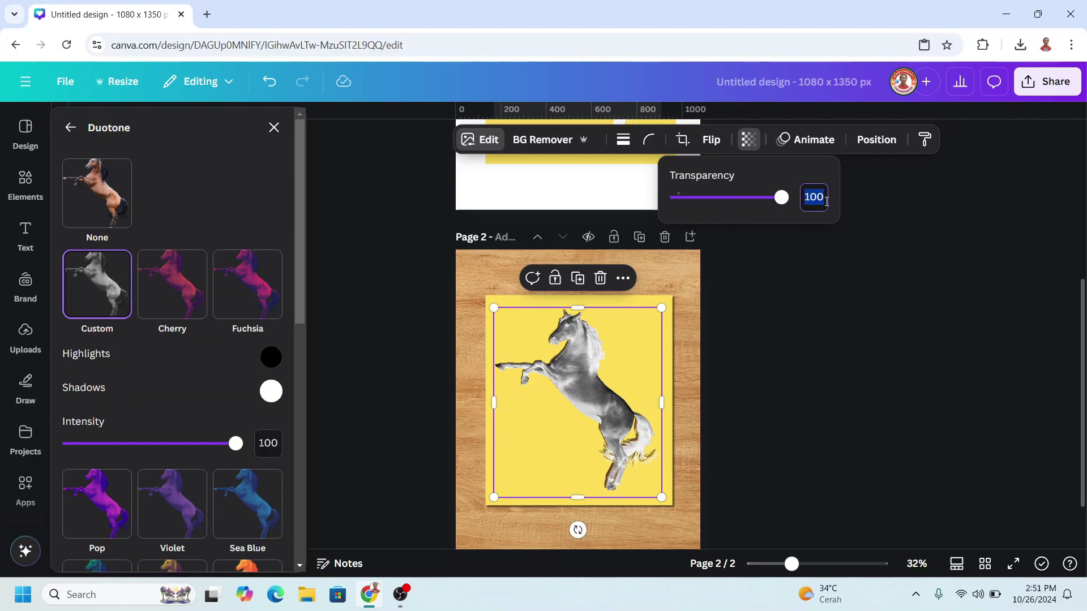
# Set the horse's transparency to 40 and shrink it slightly within the yellow panel
pyautogui.press('Return')
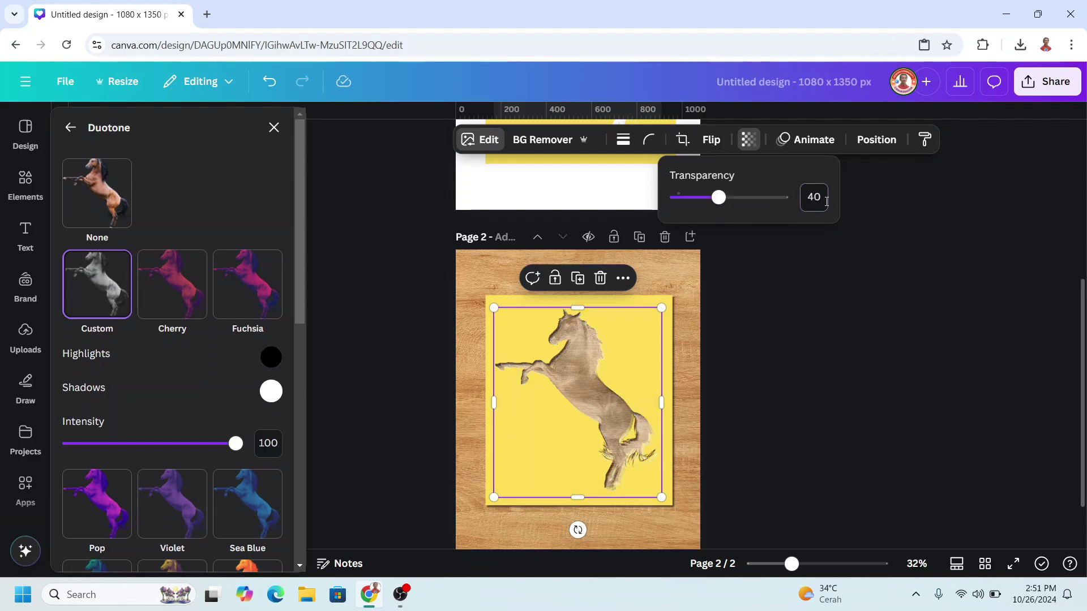
pyautogui.keyDown('ctrl'); pyautogui.scroll(2, 776, 495); pyautogui.keyUp('ctrl')
pyautogui.scroll(-3, 777, 495)
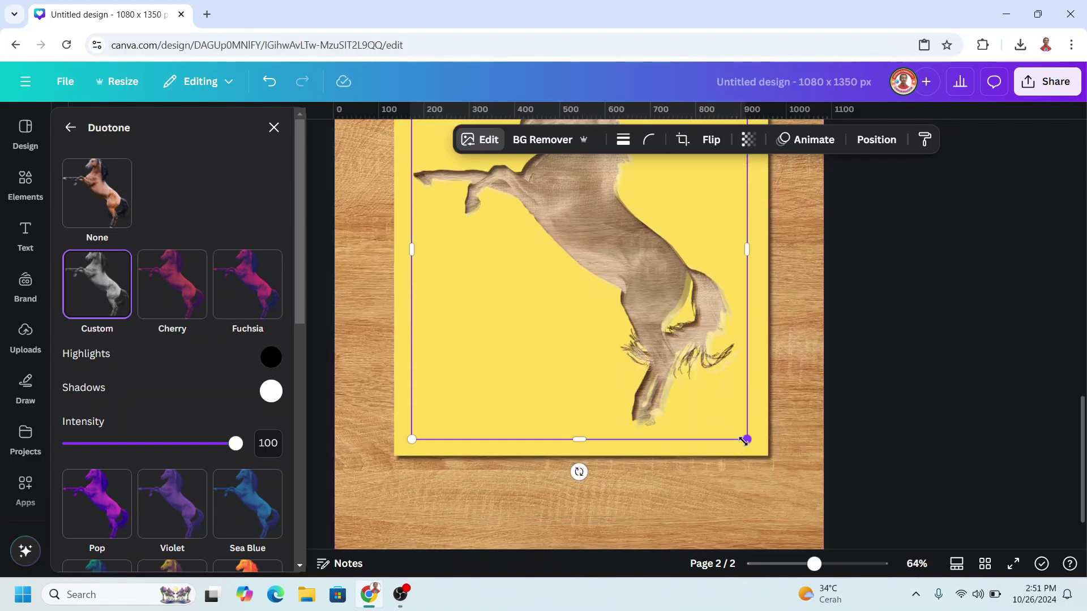
pyautogui.moveTo(746, 441); pyautogui.dragTo(739, 433)
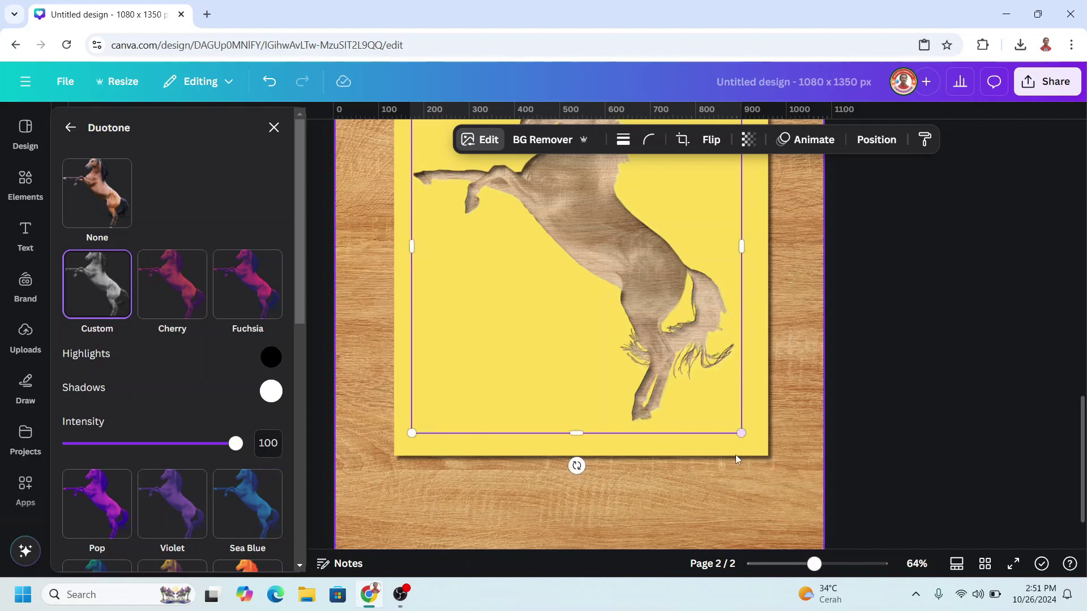
pyautogui.keyDown('ctrl'); pyautogui.scroll(-3, 732, 461); pyautogui.keyUp('ctrl')
# Cover page 2's wood edges with a light yellow rectangle and a stretched duplicate
pyautogui.click(30, 193)
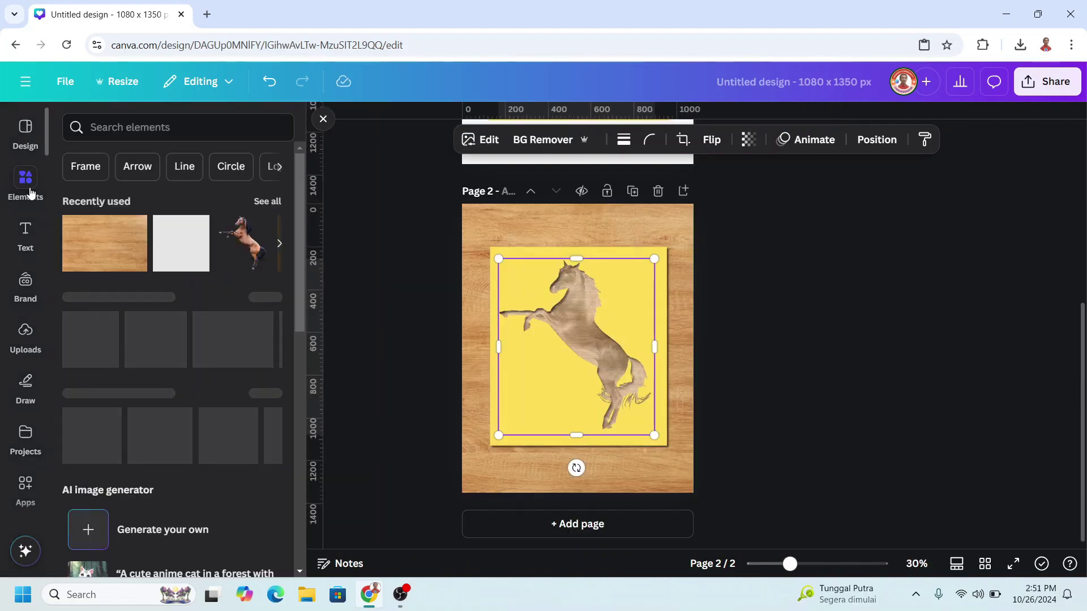
pyautogui.click(211, 255)
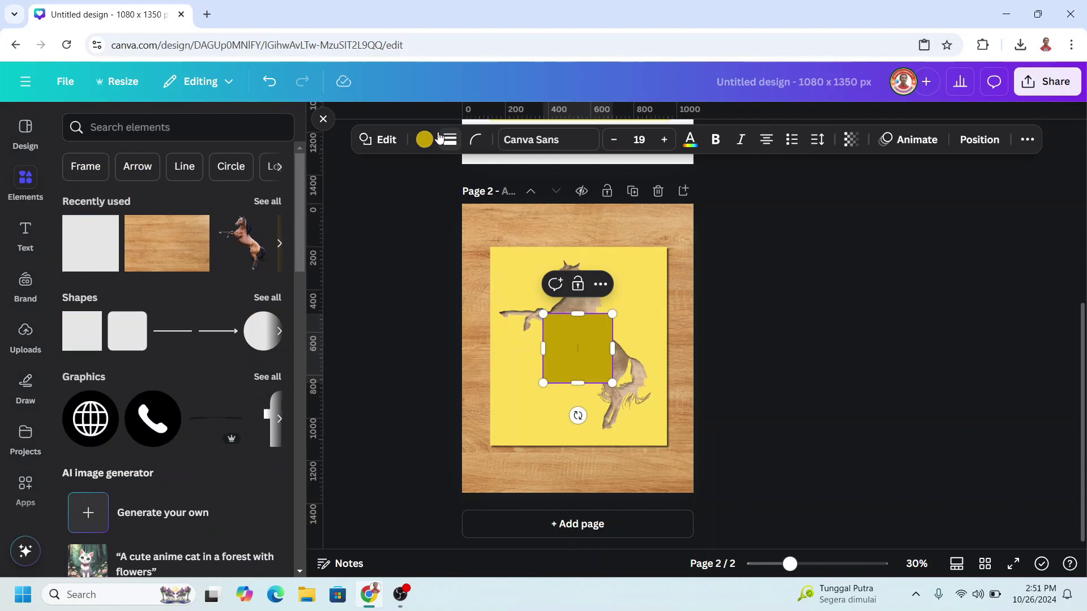
pyautogui.click(423, 140)
pyautogui.click(268, 236)
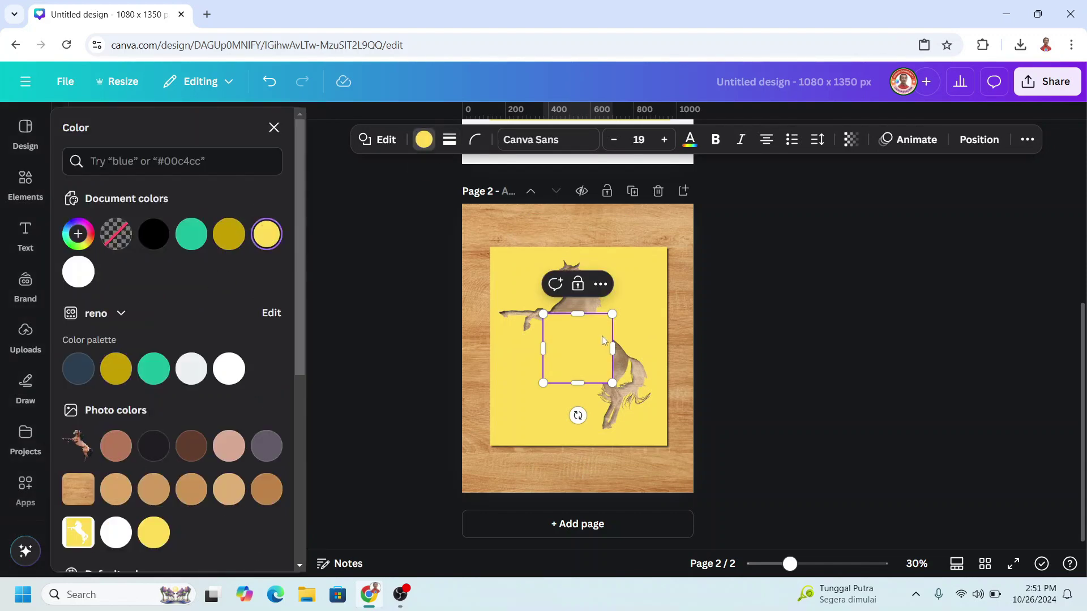
pyautogui.click(603, 336)
pyautogui.moveTo(585, 351)
pyautogui.mouseDown()
pyautogui.moveTo(565, 249)
pyautogui.moveTo(505, 224)
pyautogui.moveTo(699, 255)
pyautogui.mouseUp()
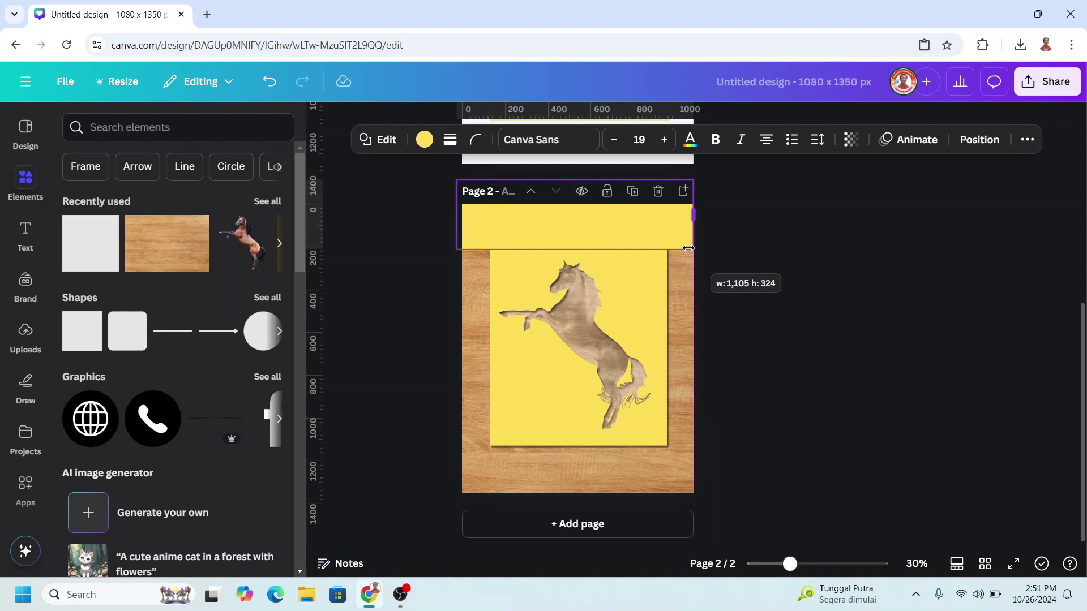
pyautogui.hotkey('ctrl', 'd')
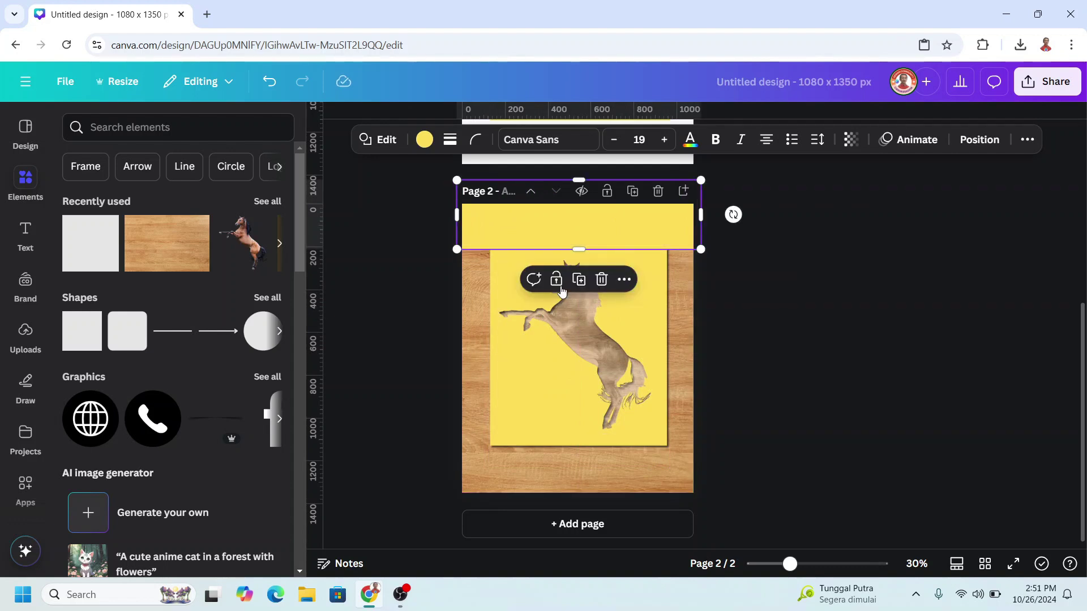
pyautogui.moveTo(577, 225)
pyautogui.mouseDown()
pyautogui.moveTo(527, 443)
pyautogui.moveTo(481, 208)
pyautogui.mouseUp()
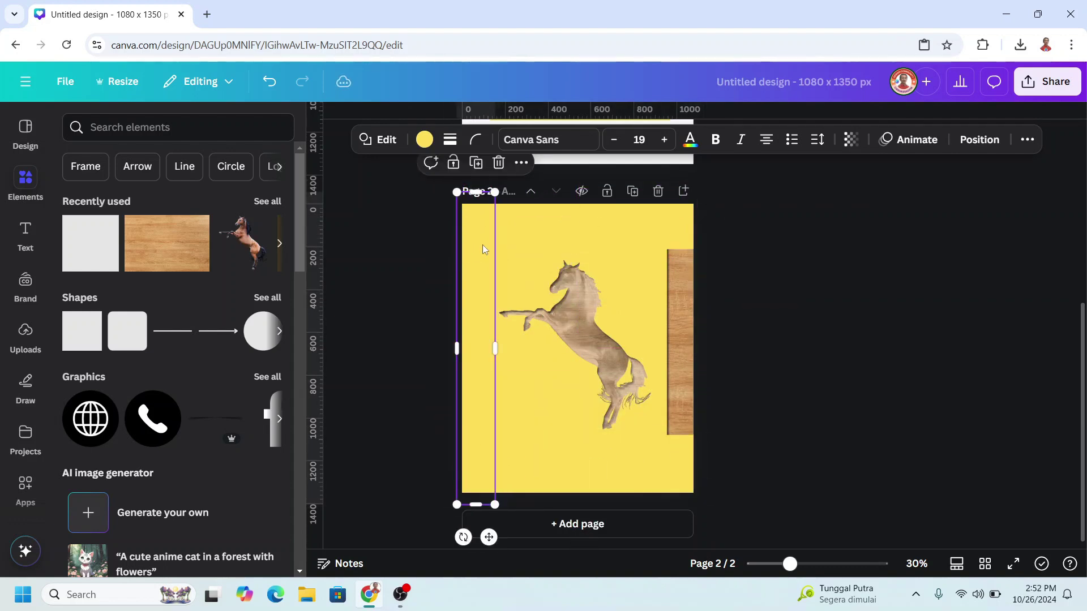
pyautogui.moveTo(481, 339); pyautogui.dragTo(677, 365)
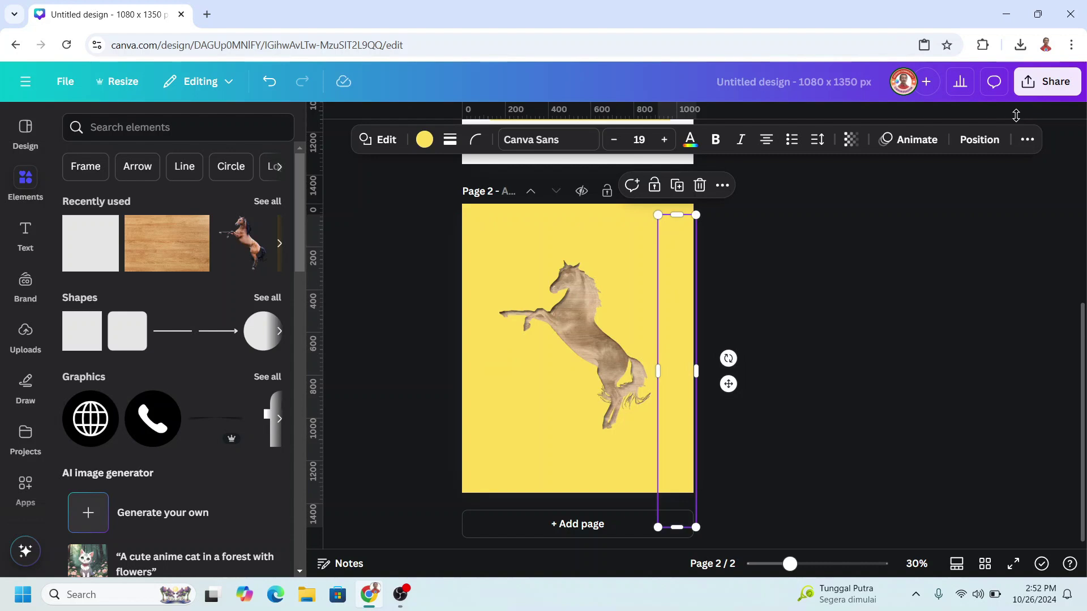
# Download only page 2 as an image, then add a third page
pyautogui.click(1046, 81)
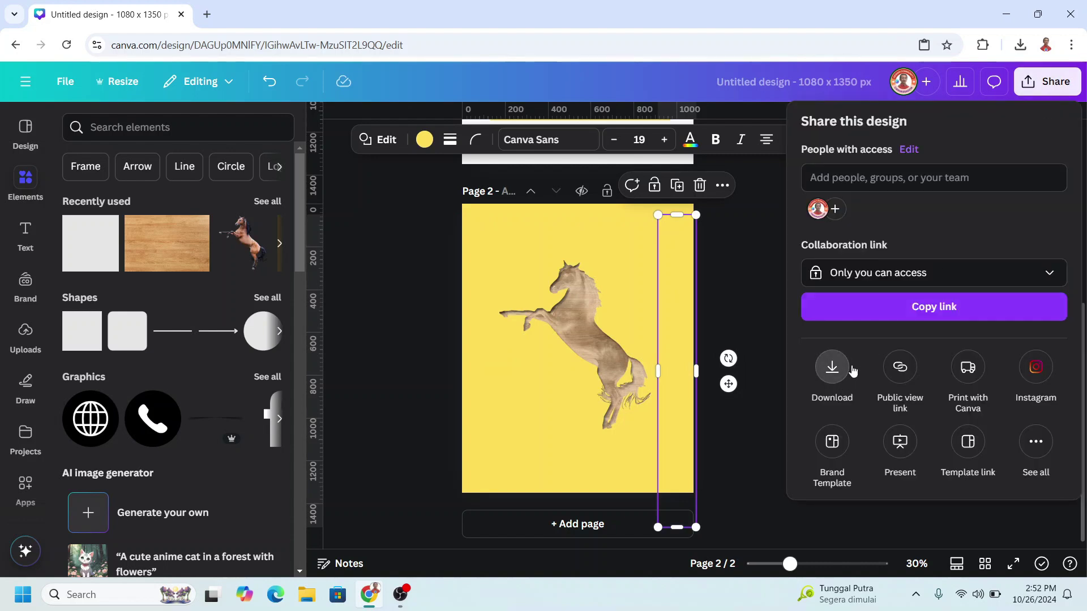
pyautogui.click(832, 367)
pyautogui.click(1043, 380)
pyautogui.click(891, 245)
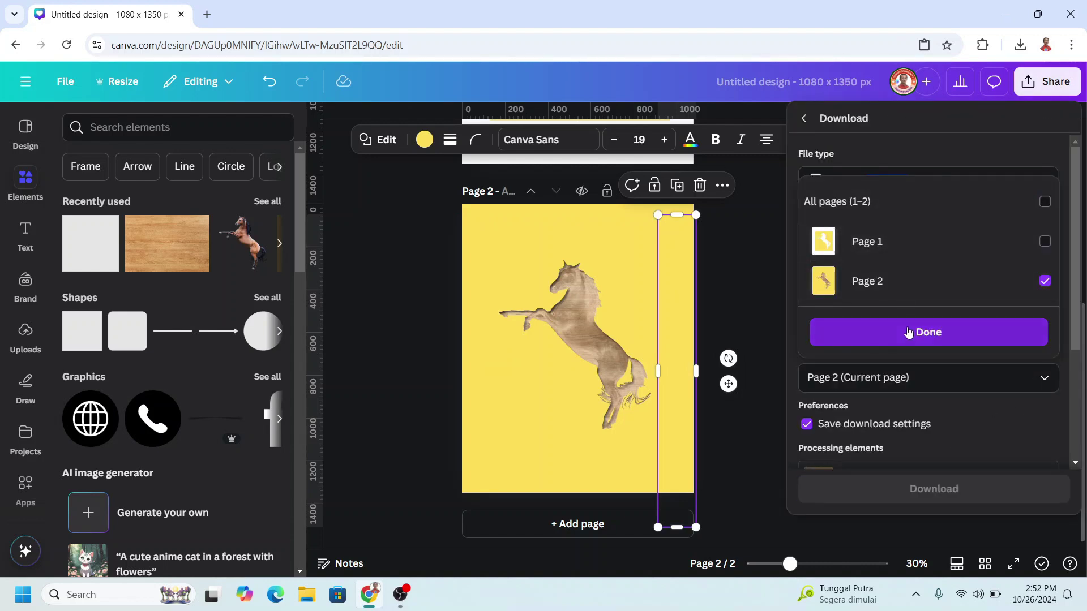
pyautogui.click(908, 333)
pyautogui.click(923, 454)
pyautogui.click(611, 525)
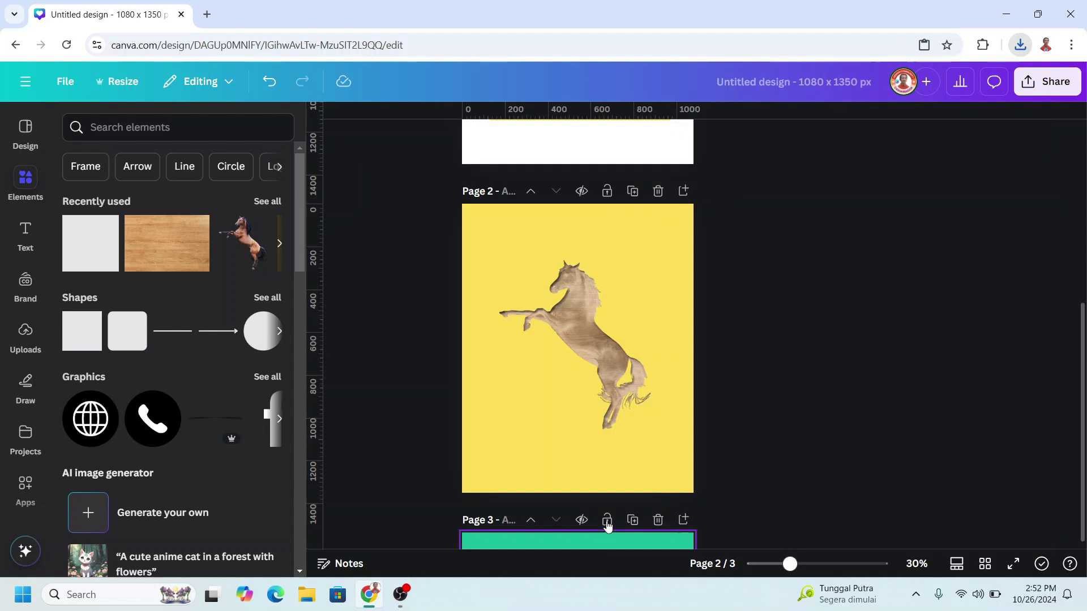
pyautogui.scroll(3, 603, 446)
# Copy the wood texture layer from page 2 using the Layers list
pyautogui.click(674, 336)
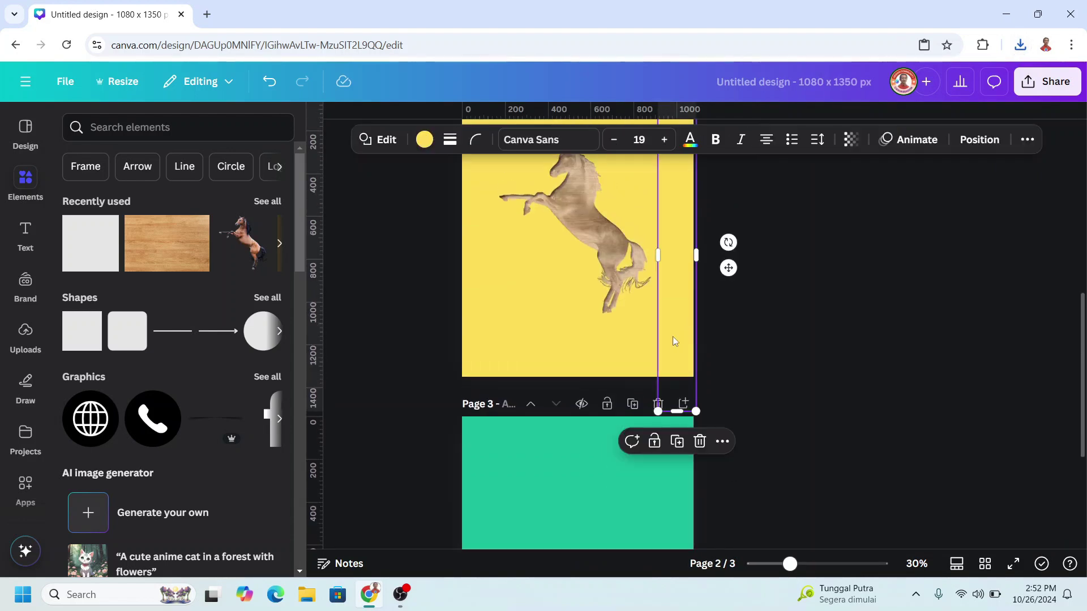
pyautogui.scroll(2, 672, 337)
pyautogui.click(978, 145)
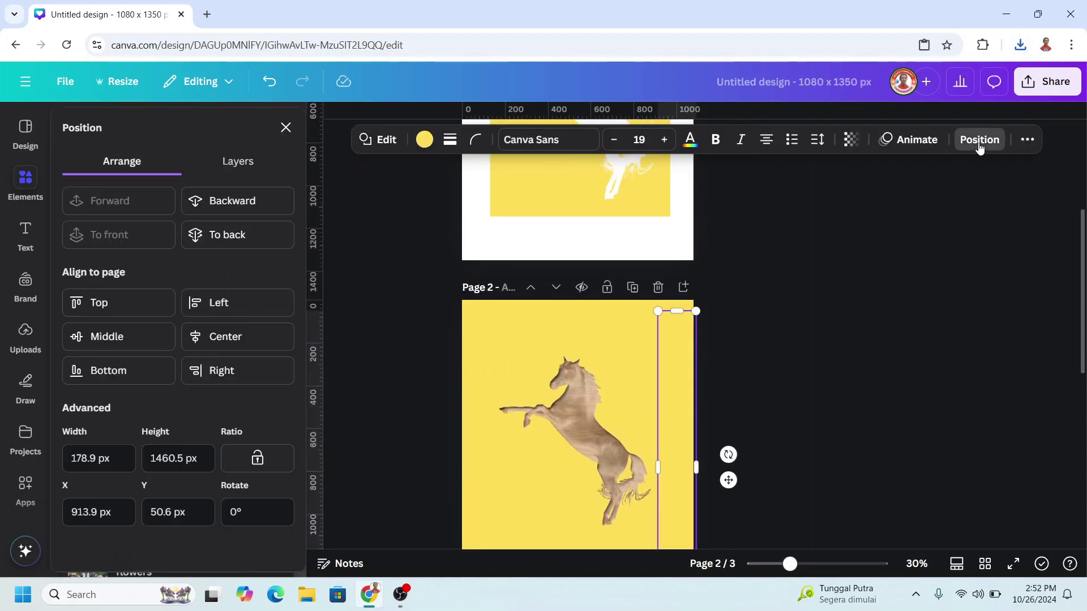
pyautogui.click(240, 162)
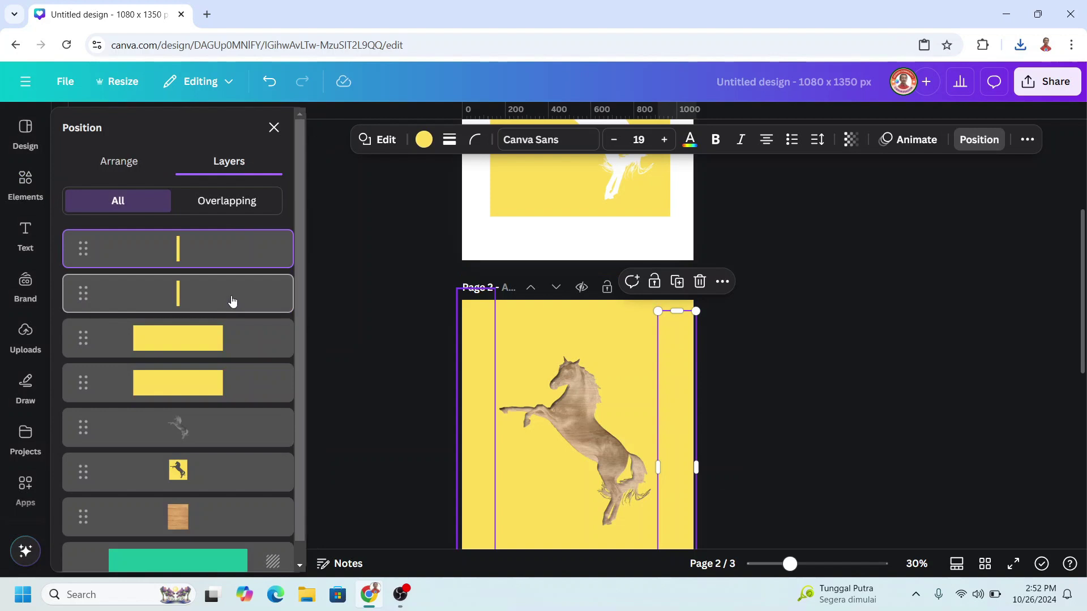
pyautogui.scroll(-1, 232, 309)
pyautogui.click(219, 501)
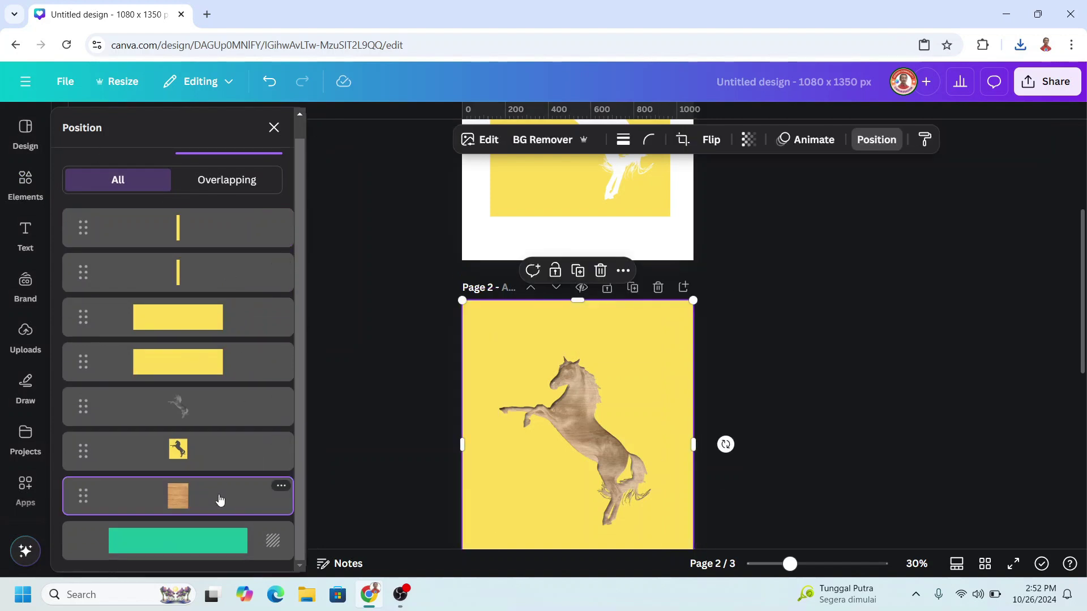
pyautogui.rightClick(227, 505)
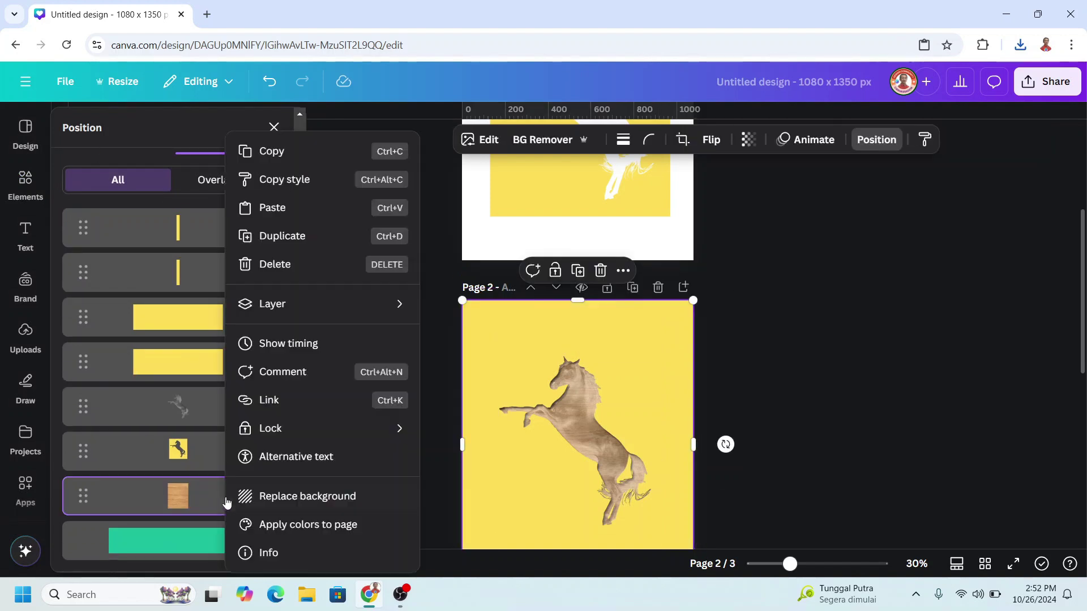
pyautogui.click(292, 163)
pyautogui.scroll(-5, 608, 482)
pyautogui.scroll(-1, 608, 481)
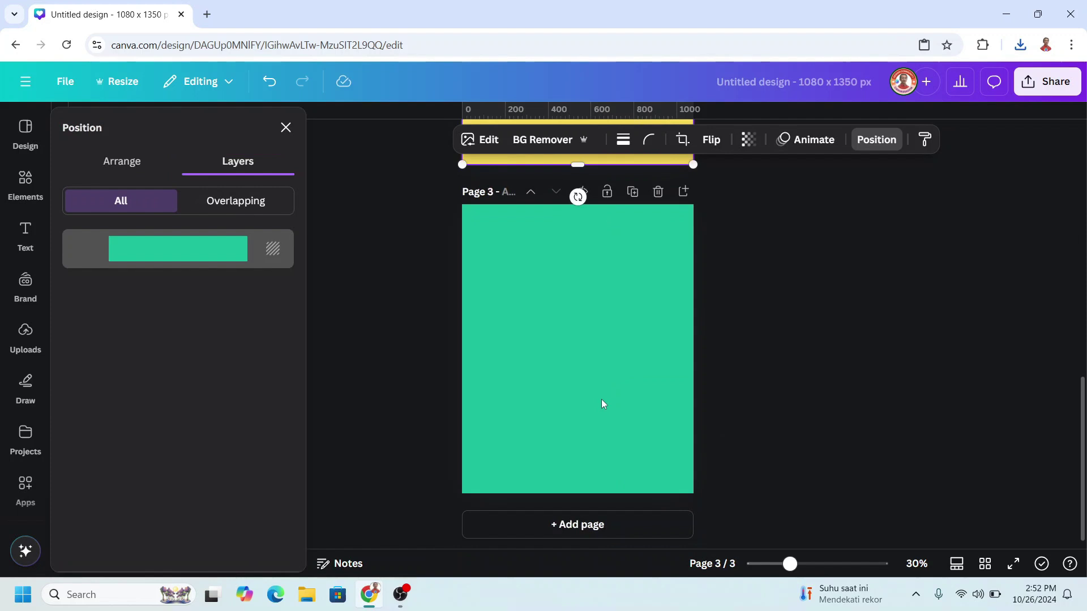
# Paste the wood texture onto the teal page 3 so it covers it
pyautogui.click(598, 396)
pyautogui.rightClick(597, 397)
pyautogui.click(655, 332)
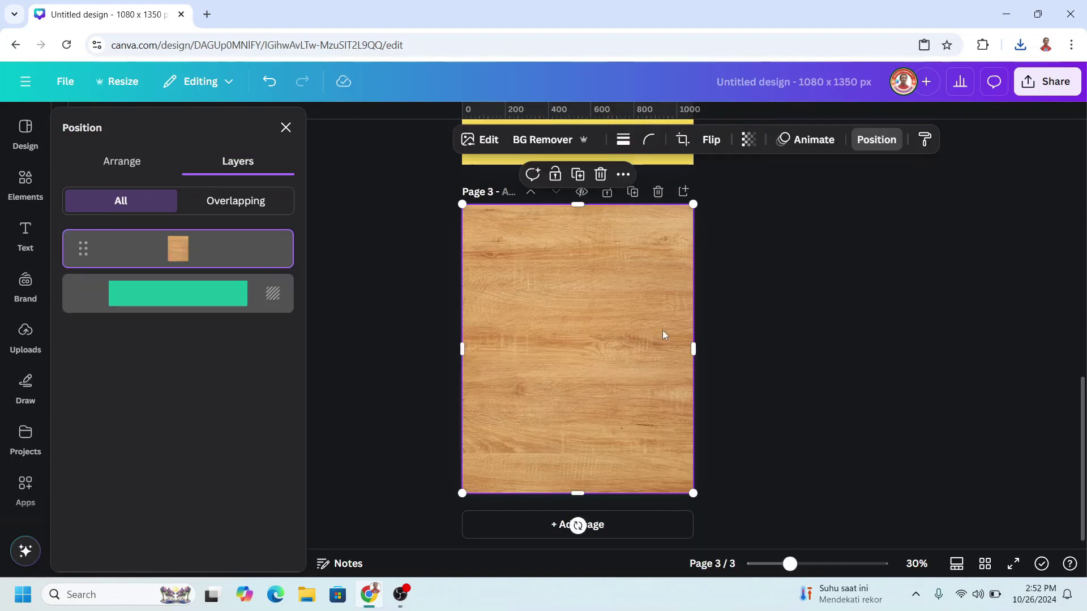
pyautogui.scroll(1, 645, 353)
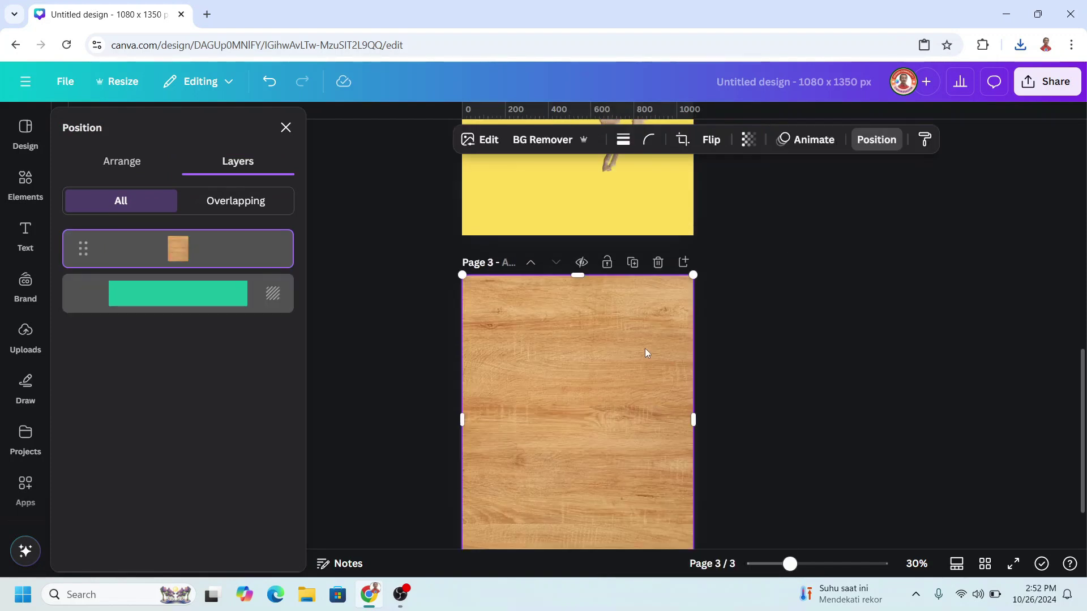
# Drag the downloaded yellow horse PNG onto page 3, stretch it to fill, and remove its background
pyautogui.click(1020, 46)
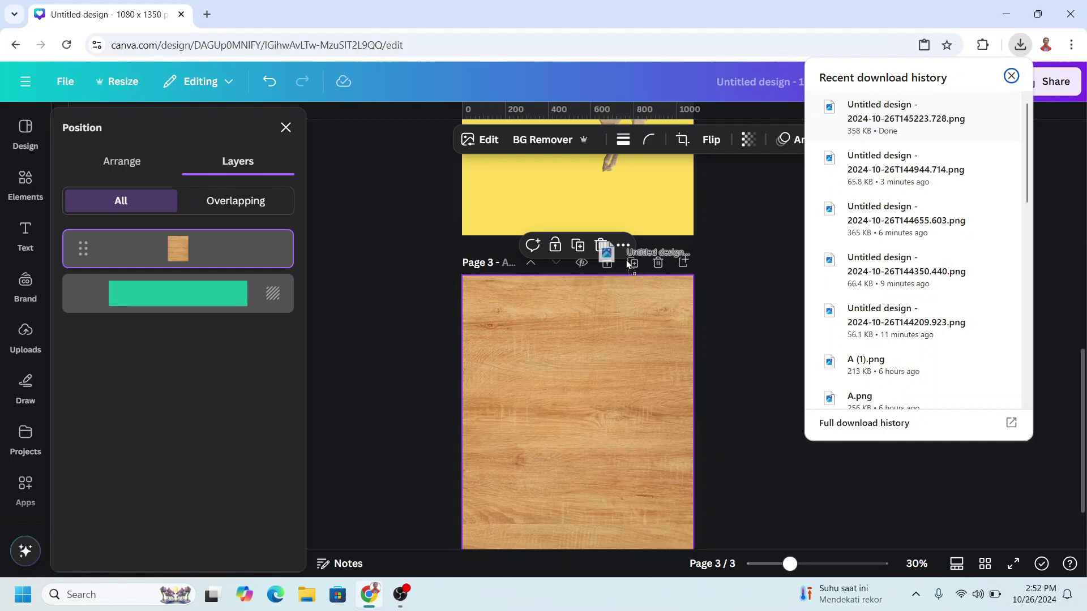
pyautogui.moveTo(889, 110); pyautogui.dragTo(586, 382)
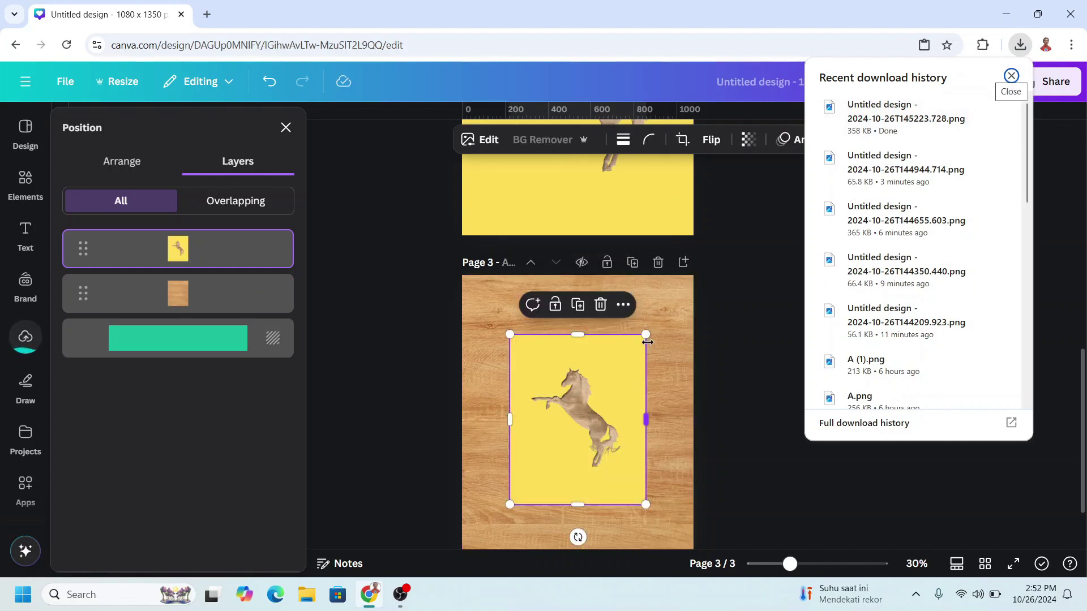
pyautogui.moveTo(645, 335); pyautogui.dragTo(692, 278)
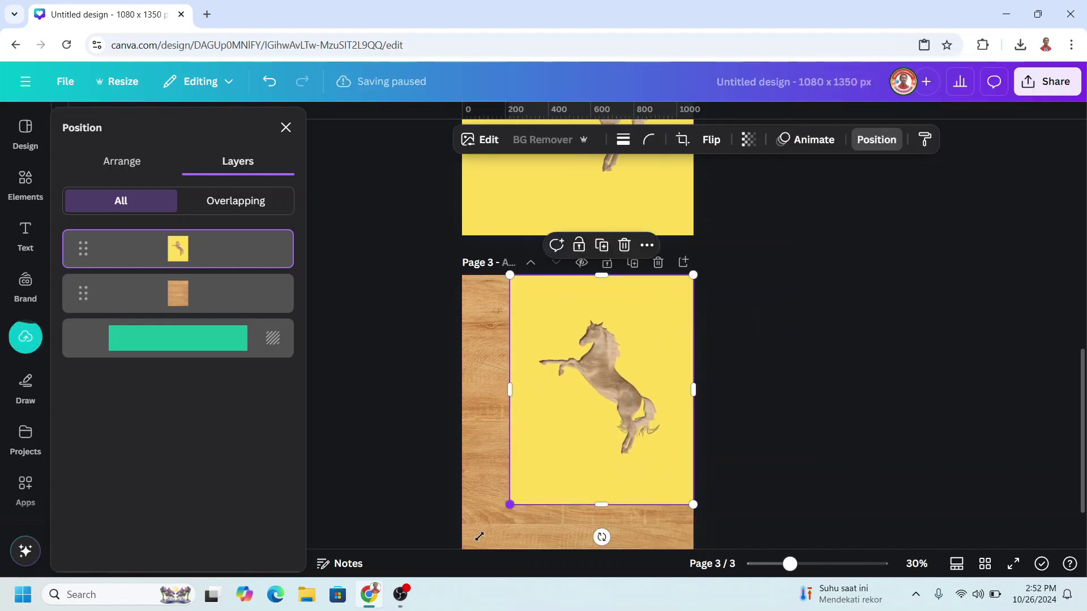
pyautogui.moveTo(509, 504); pyautogui.dragTo(462, 560)
pyautogui.click(528, 138)
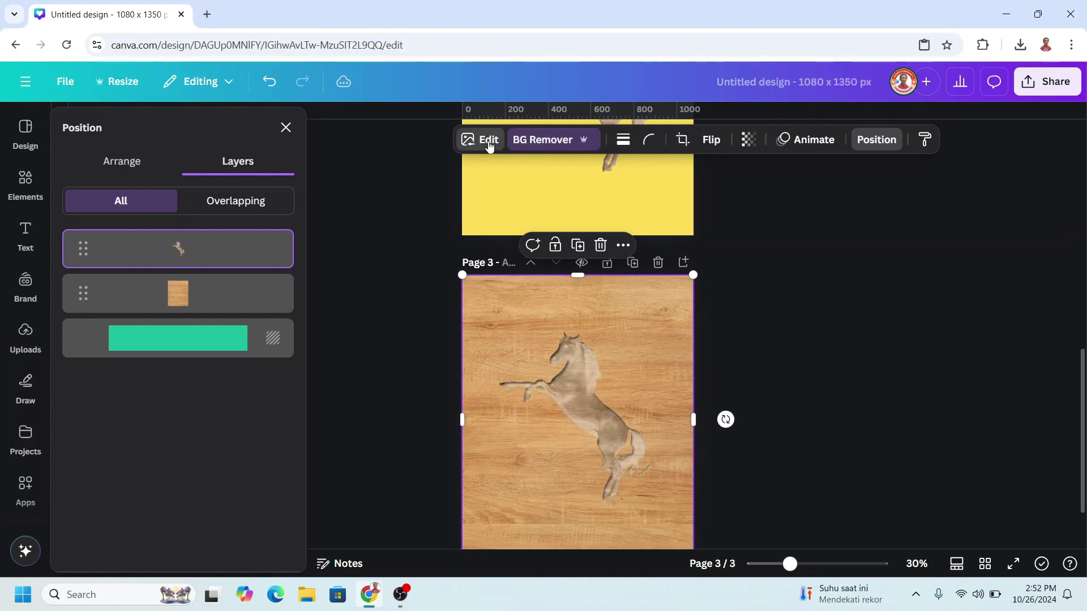
# Set the horse image's Adjust clarity to 100 and saturation to 20
pyautogui.click(488, 140)
pyautogui.click(183, 174)
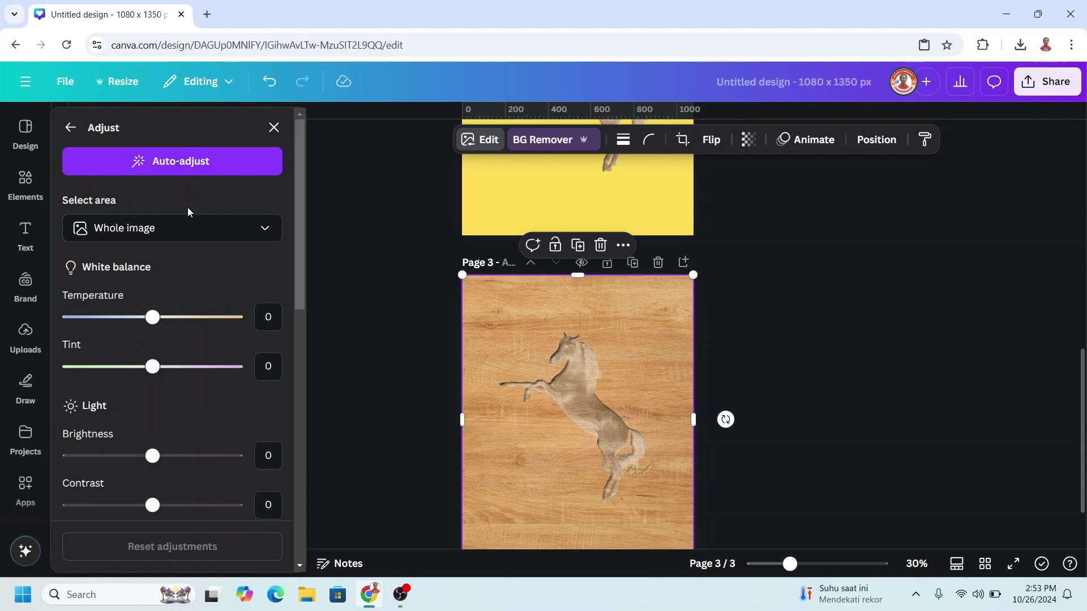
pyautogui.scroll(-4, 193, 335)
pyautogui.scroll(-3, 192, 344)
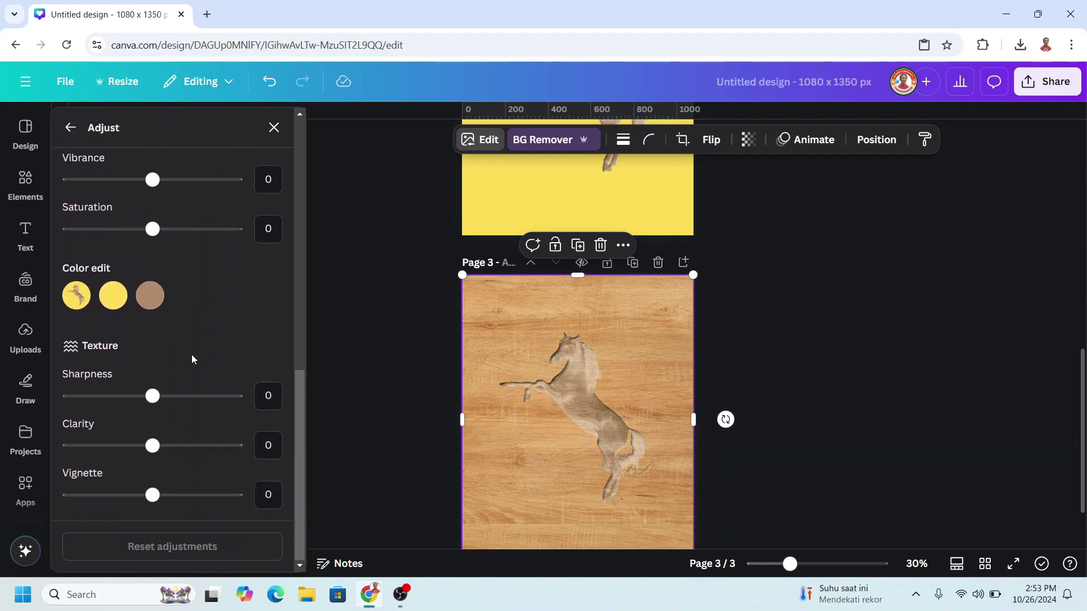
pyautogui.moveTo(162, 448); pyautogui.dragTo(258, 451)
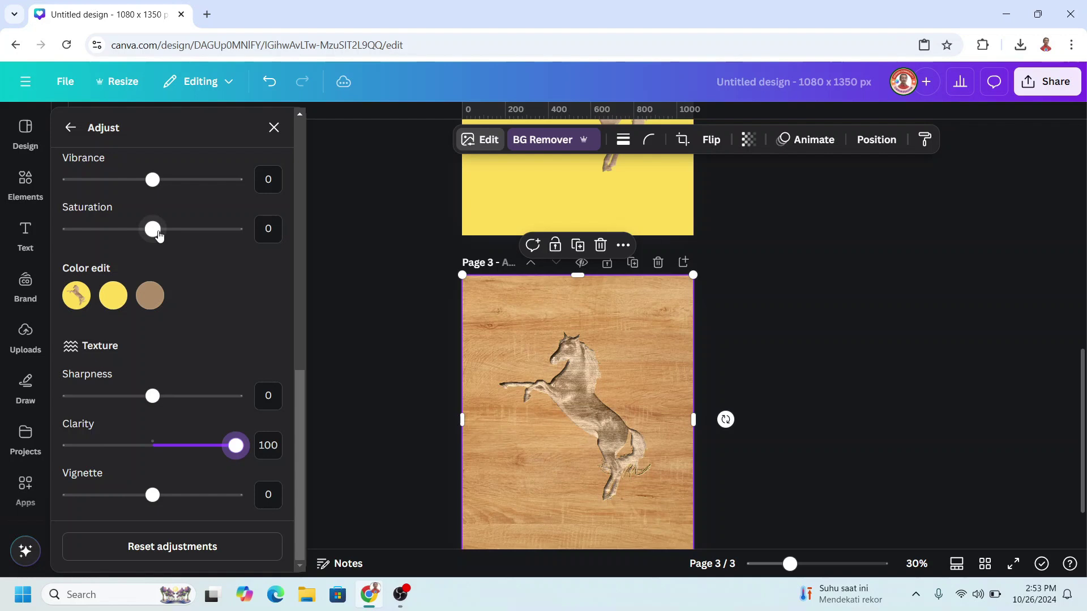
pyautogui.moveTo(159, 235); pyautogui.dragTo(169, 237)
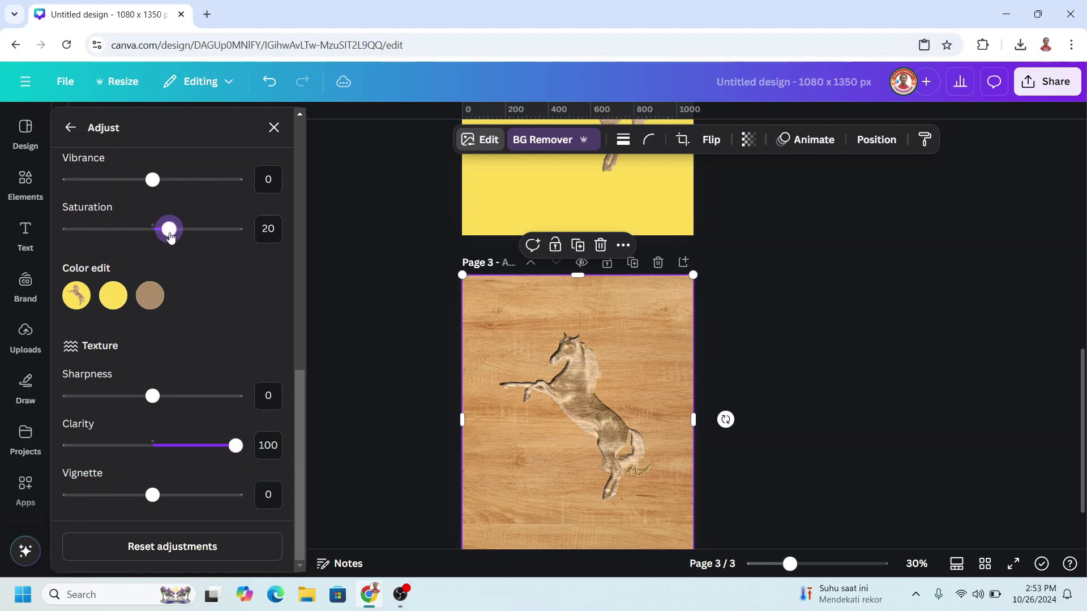
pyautogui.keyDown('ctrl'); pyautogui.scroll(3, 147, 296); pyautogui.keyUp('ctrl')
# Raise the brown colour swatch's saturation to about 45 in the Color edit
pyautogui.click(151, 297)
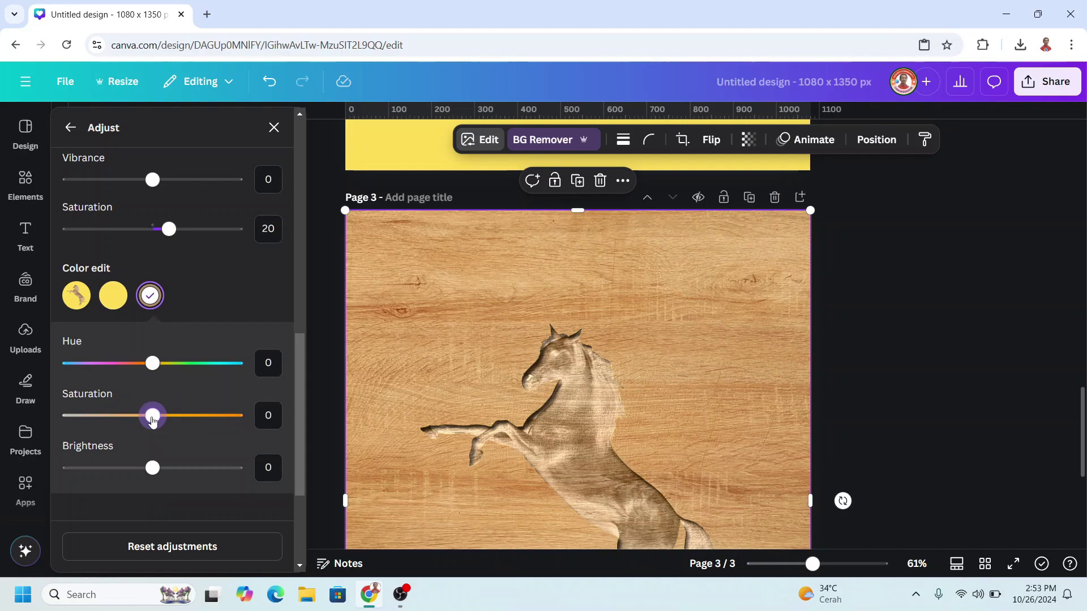
pyautogui.moveTo(164, 421); pyautogui.dragTo(192, 430)
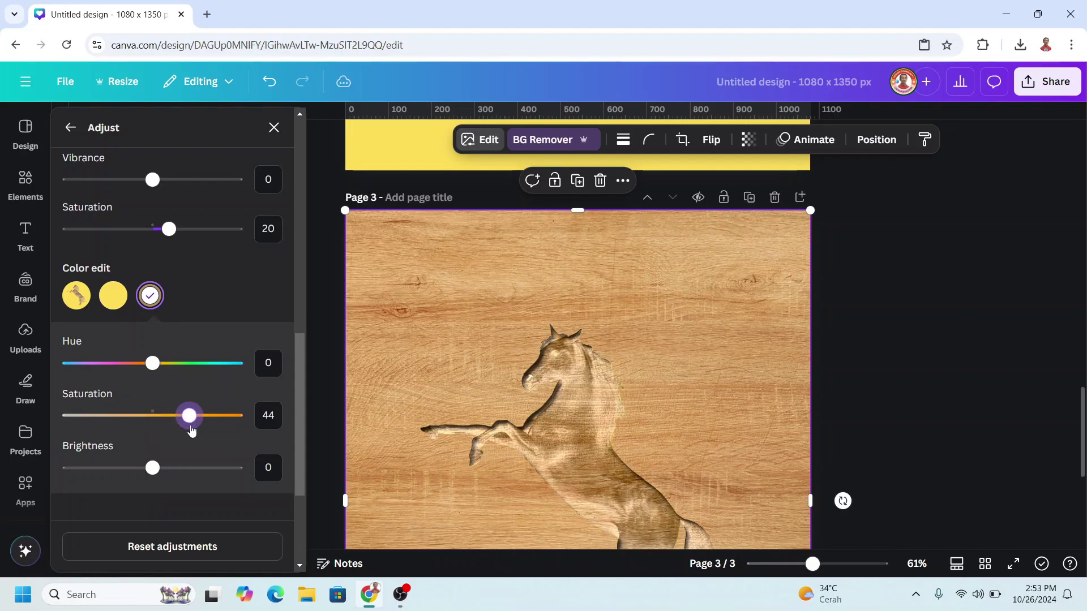